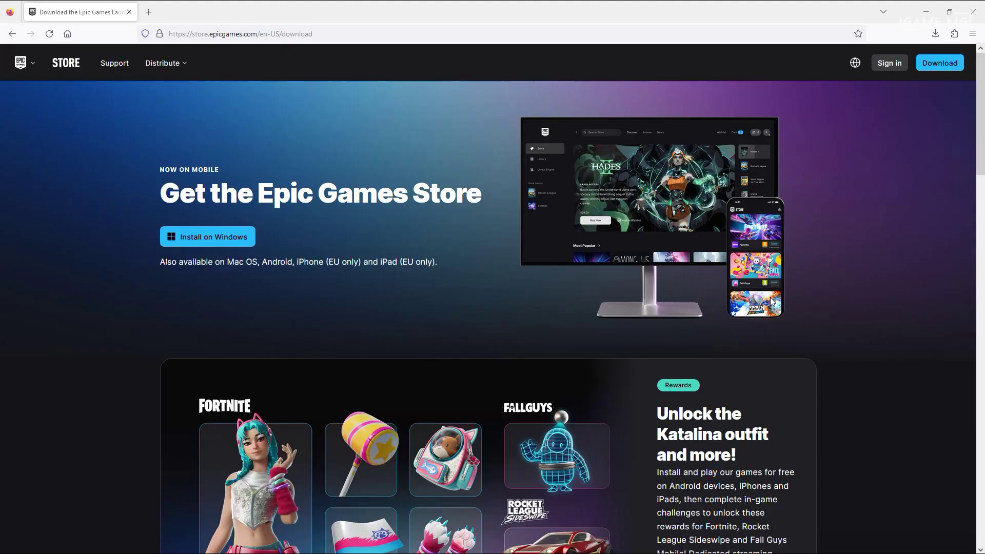
- Select the store.epicgames.com/download web address and dismiss the address suggestions
key(ctrl+l)
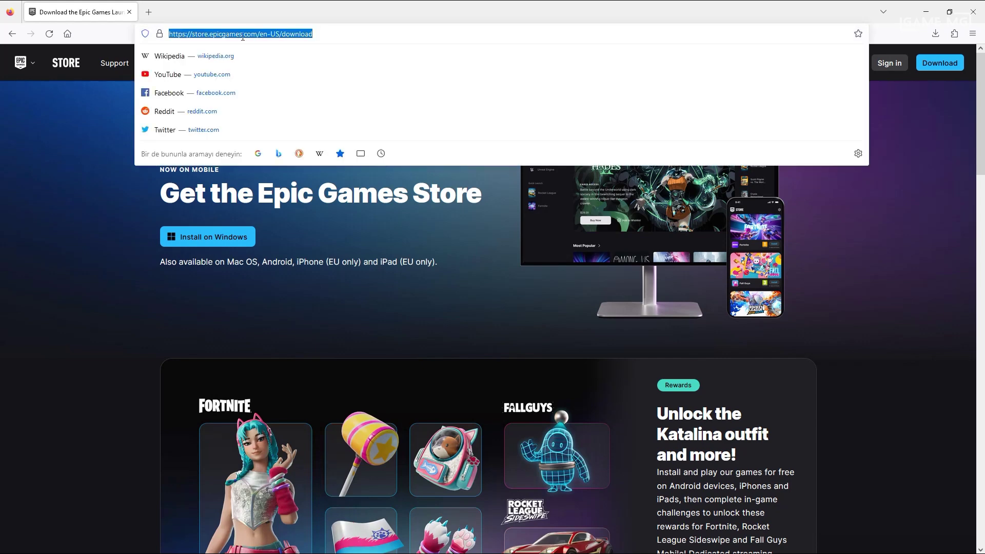
click(91, 183)
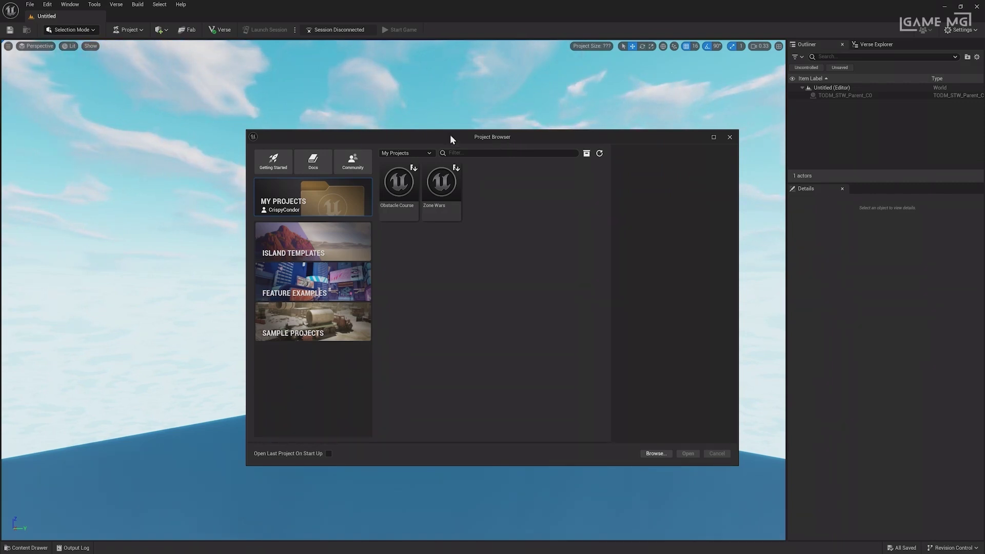
- Select Zone Wars, rename it ZoneWars by removing the space, and keep My Projects showing
click(454, 171)
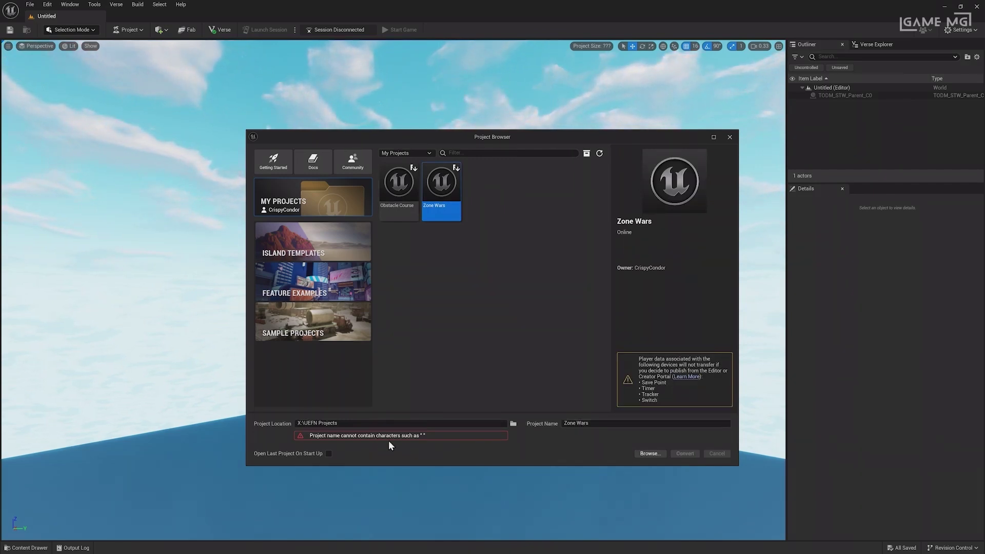
click(579, 424)
key(BackSpace)
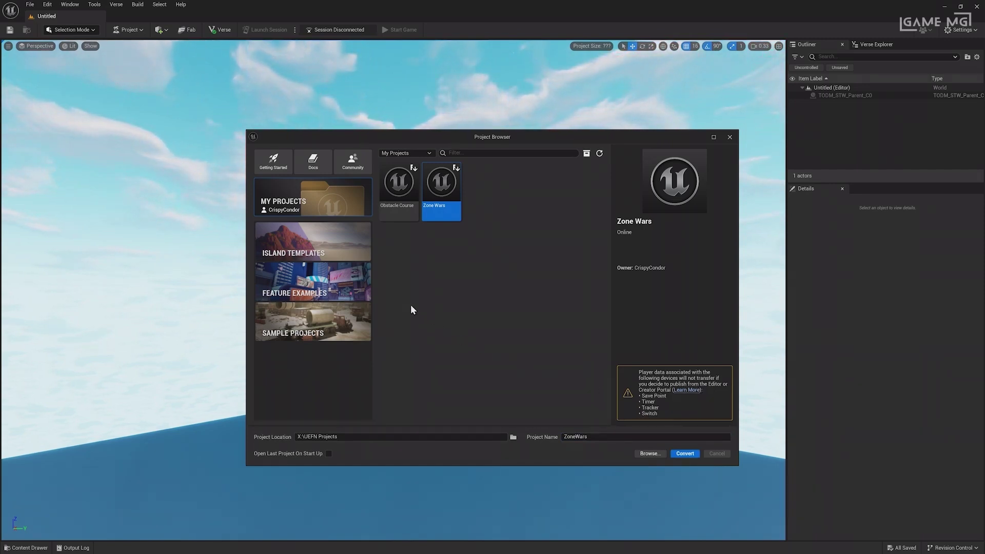
click(426, 153)
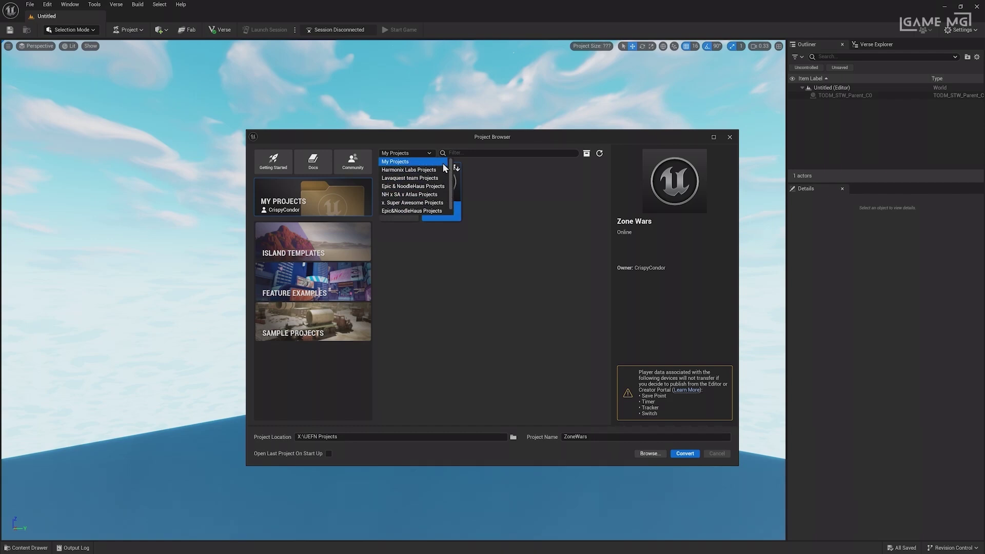
click(432, 156)
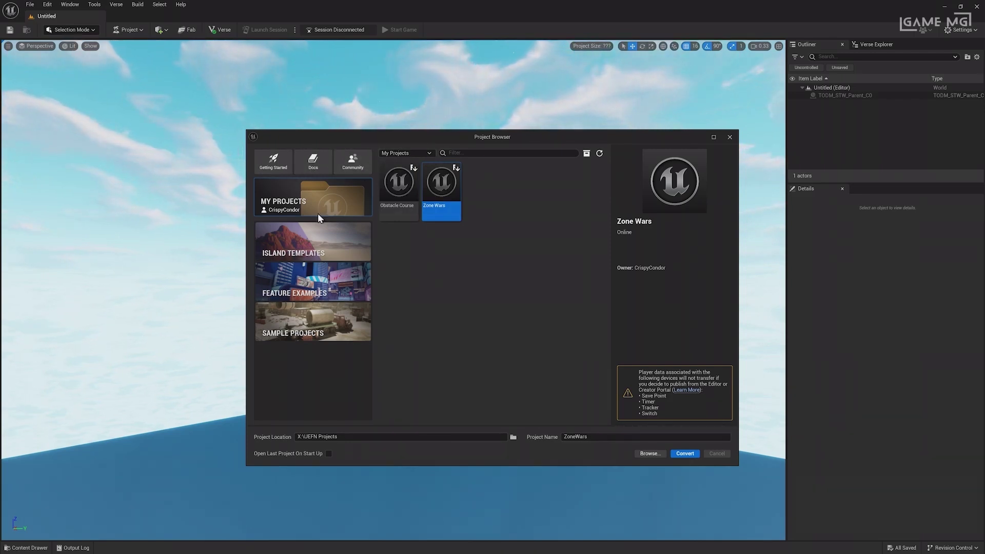
- Preview the Blank and XL Archipelago Island templates, then the Animation - Starter feature example
click(317, 241)
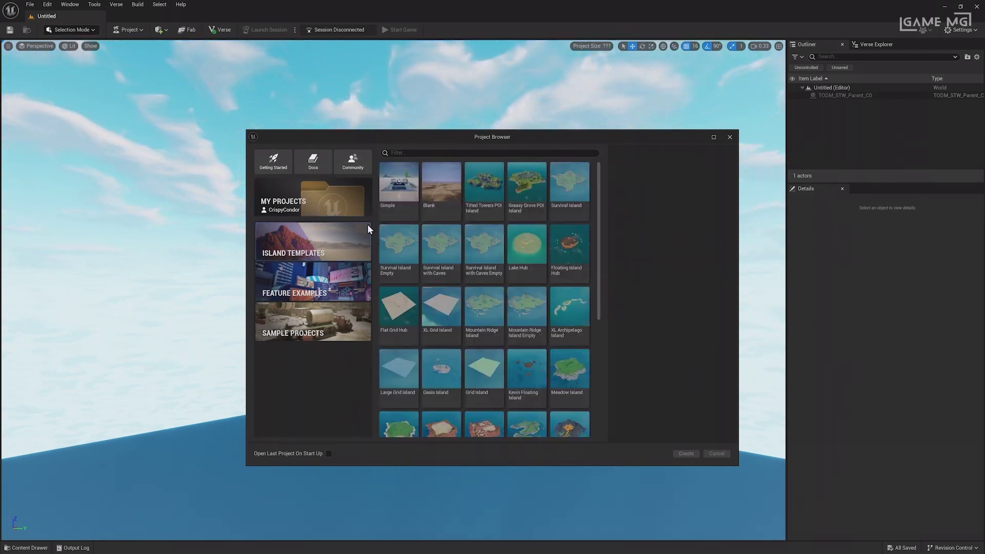
click(436, 214)
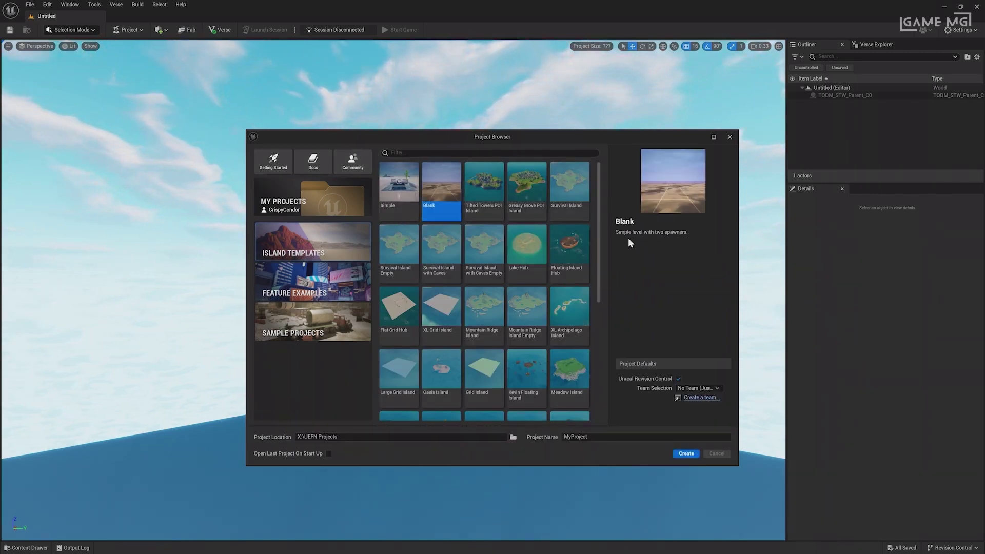
click(583, 317)
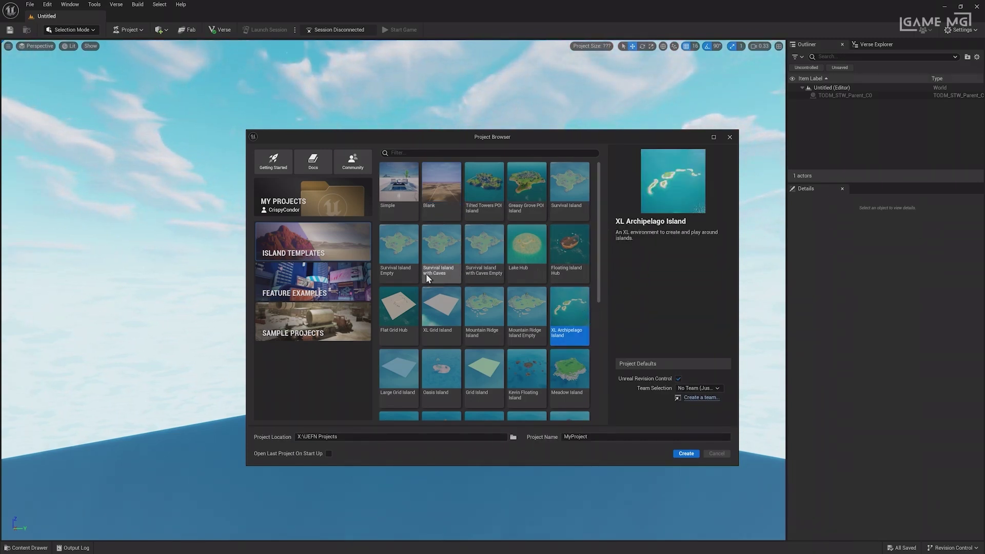
click(352, 280)
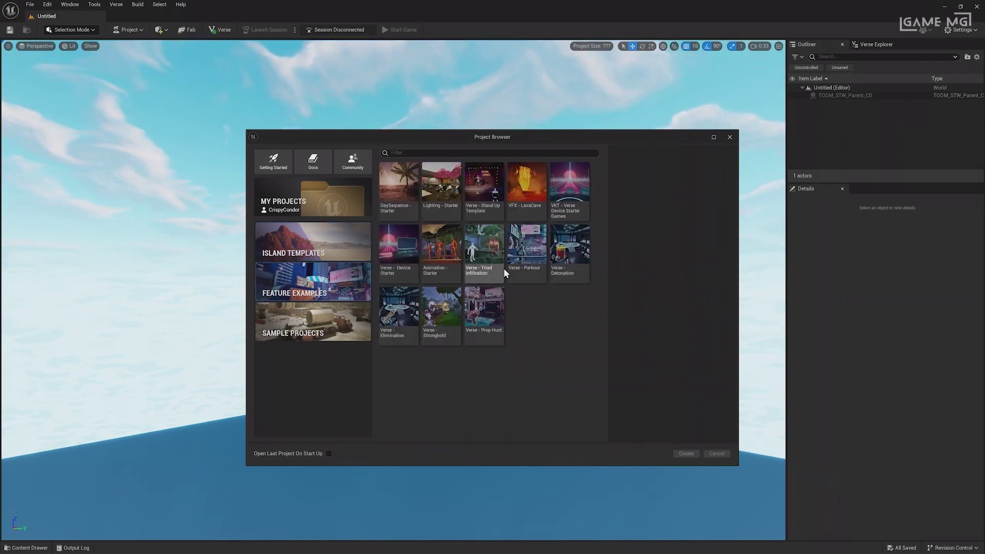
click(447, 268)
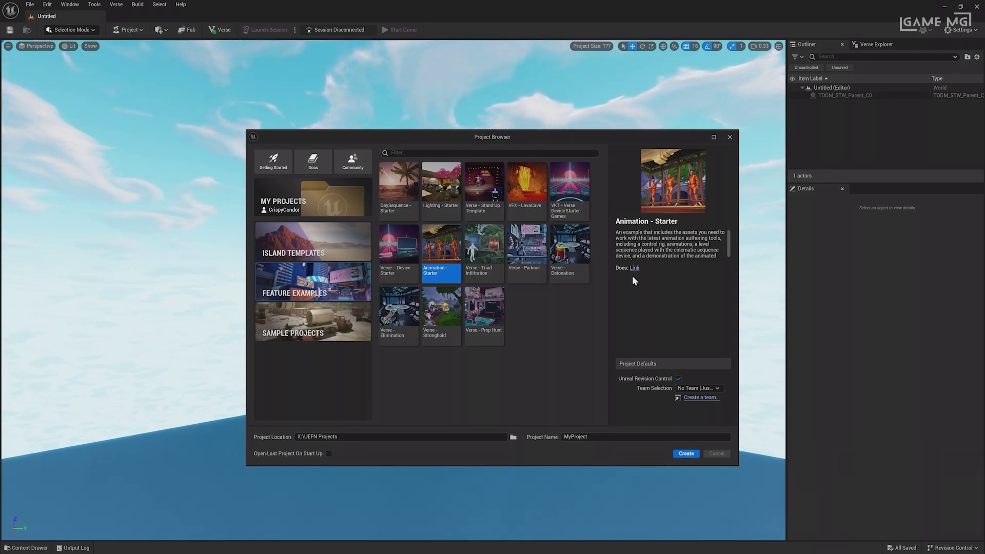
click(336, 314)
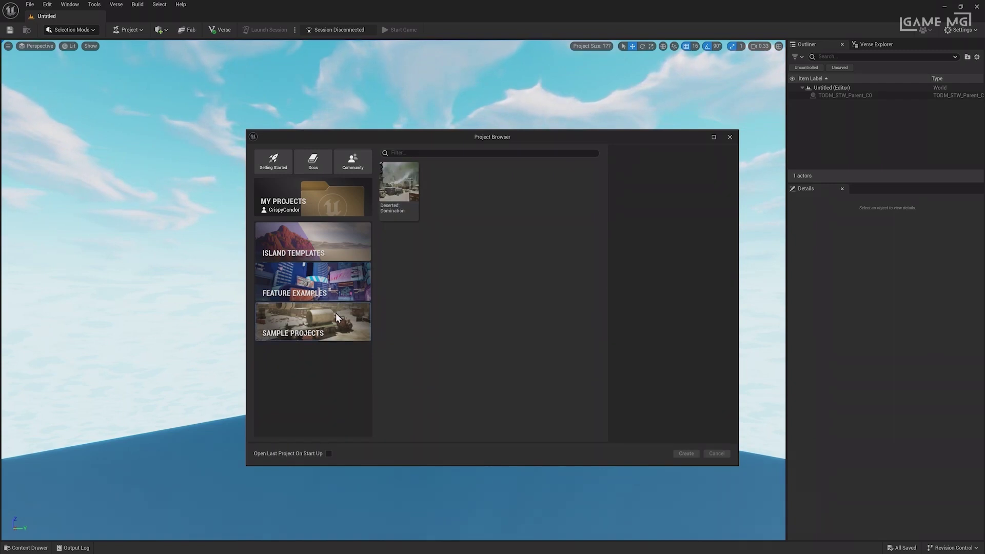
- Select the Deserted: Domination sample to read its Domination map description
click(415, 211)
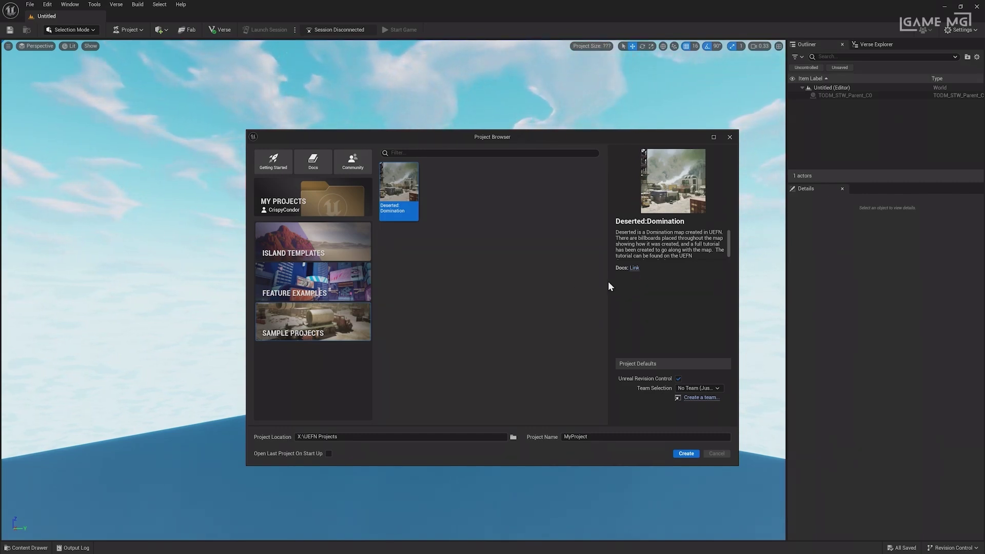
- Create a new project named myFirstHour from the Blank island template
click(339, 258)
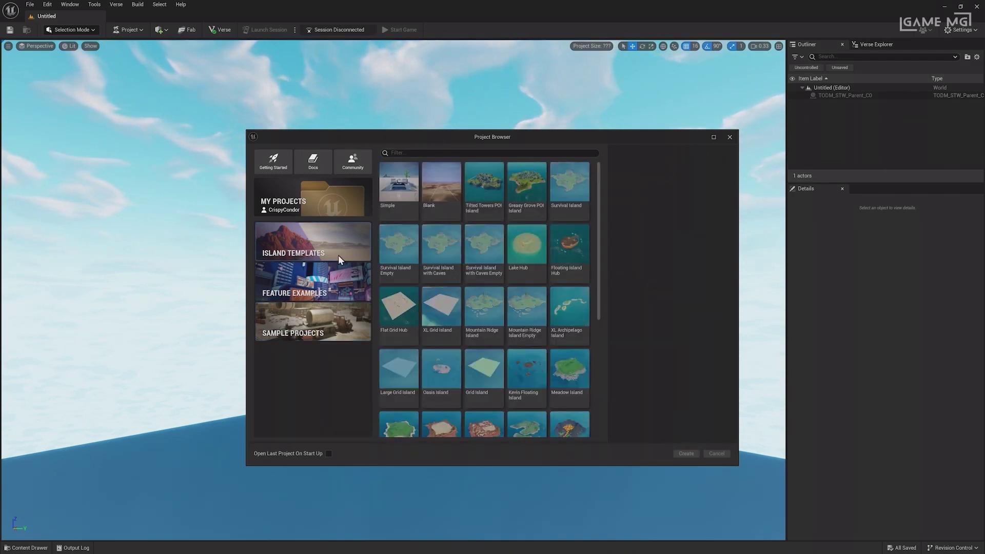
click(439, 214)
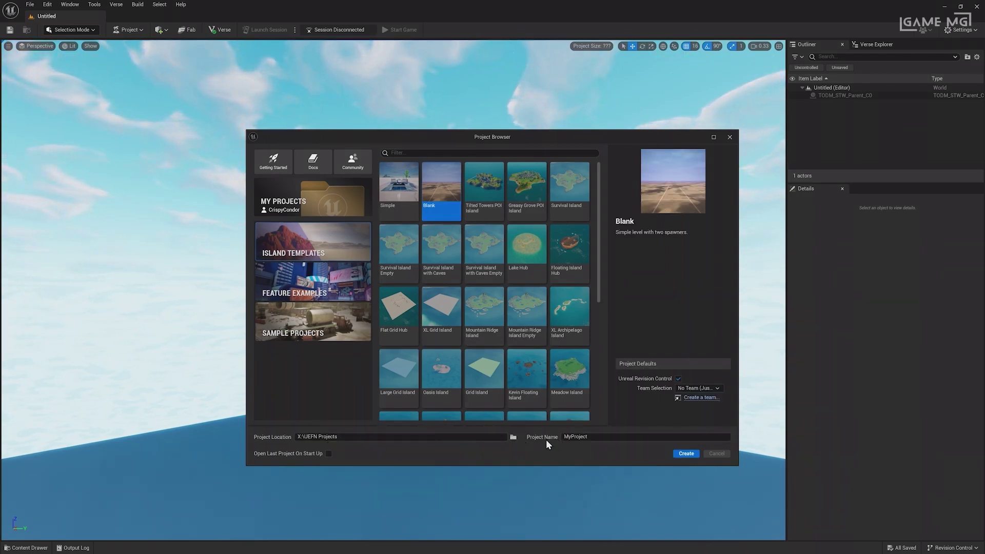
double_click(577, 437)
text(myFirstHour)
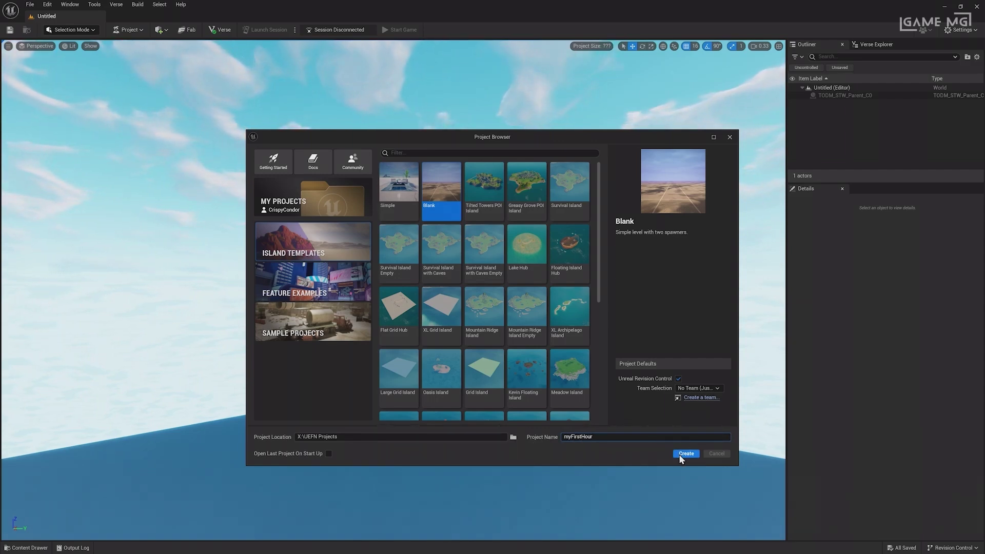
click(680, 455)
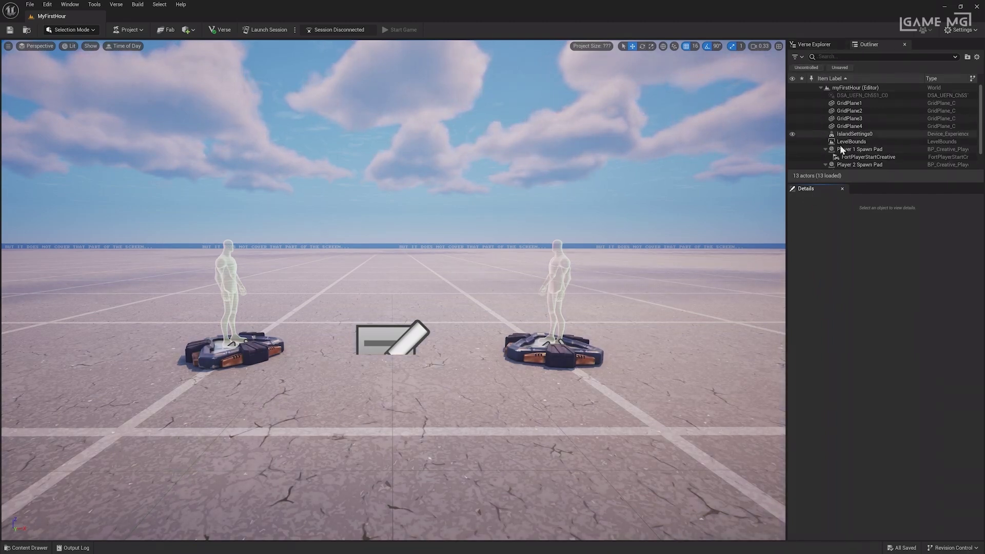
drag(861, 48, 653, 119)
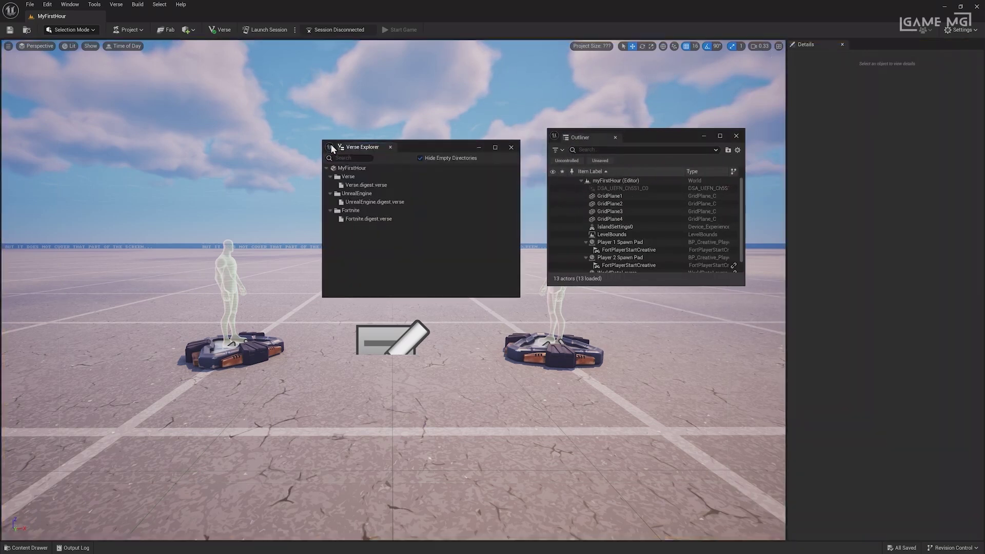
click(71, 5)
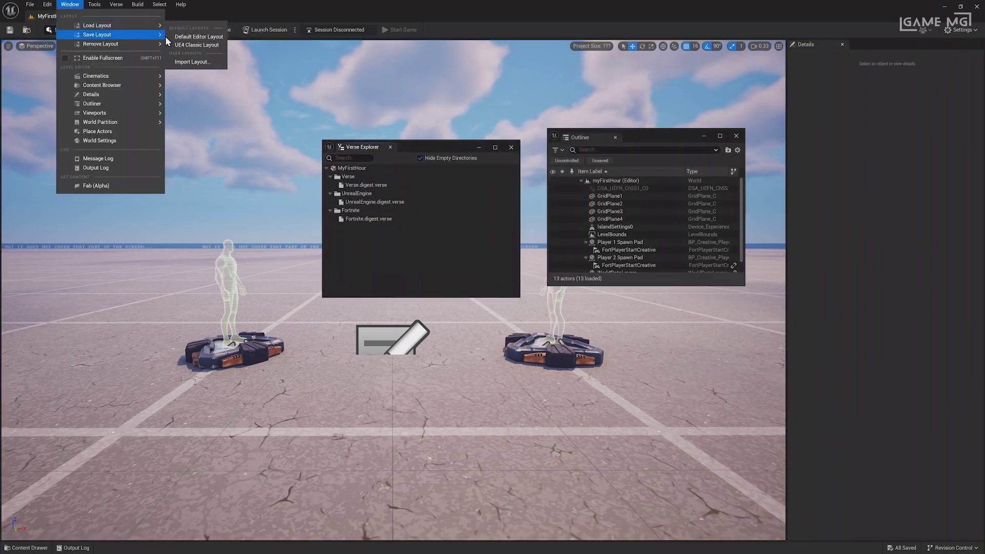
click(169, 37)
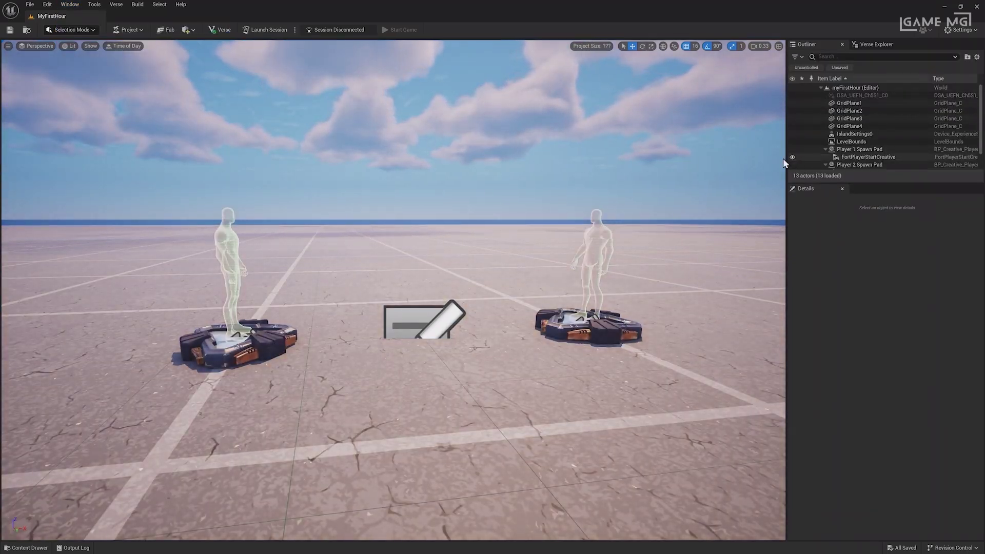
click(30, 5)
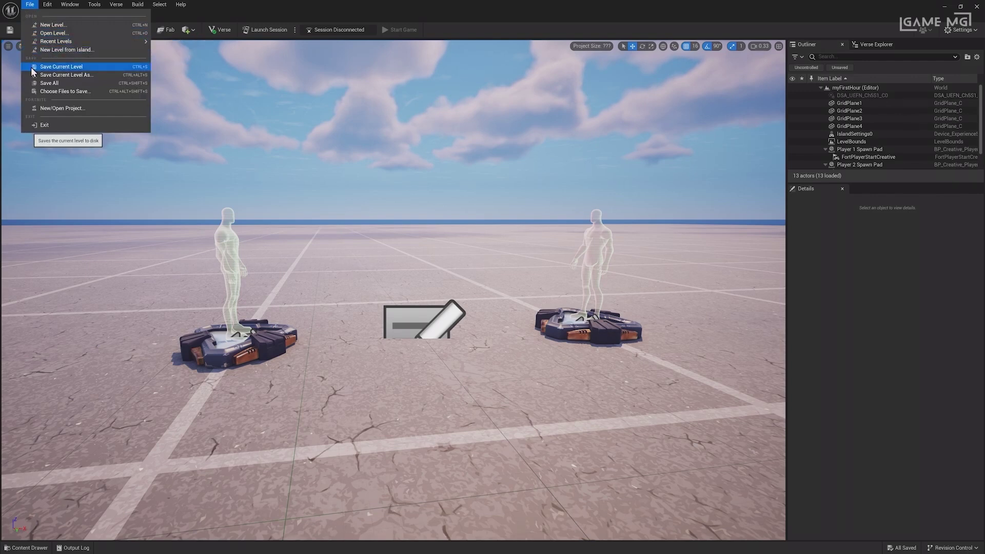
mouse_move(47, 6)
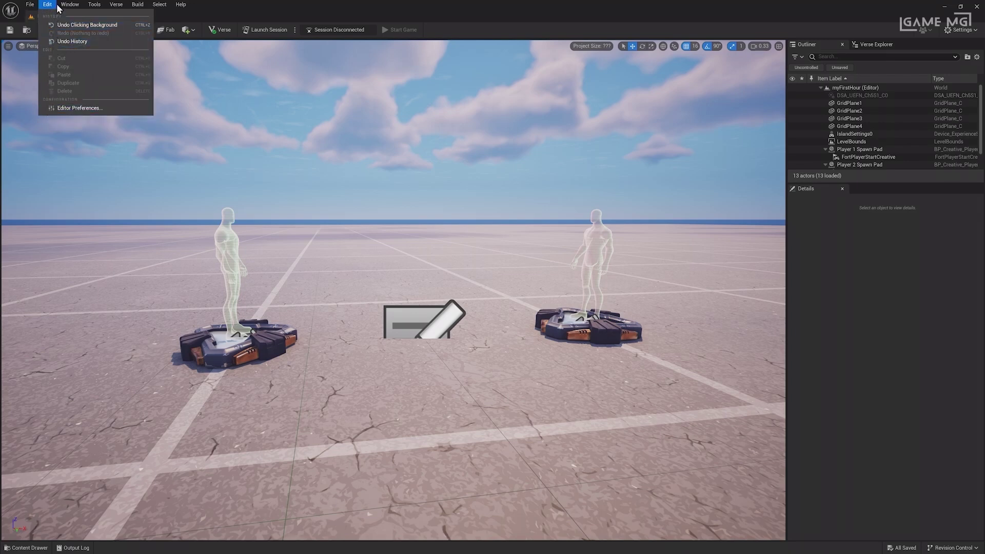
mouse_move(61, 5)
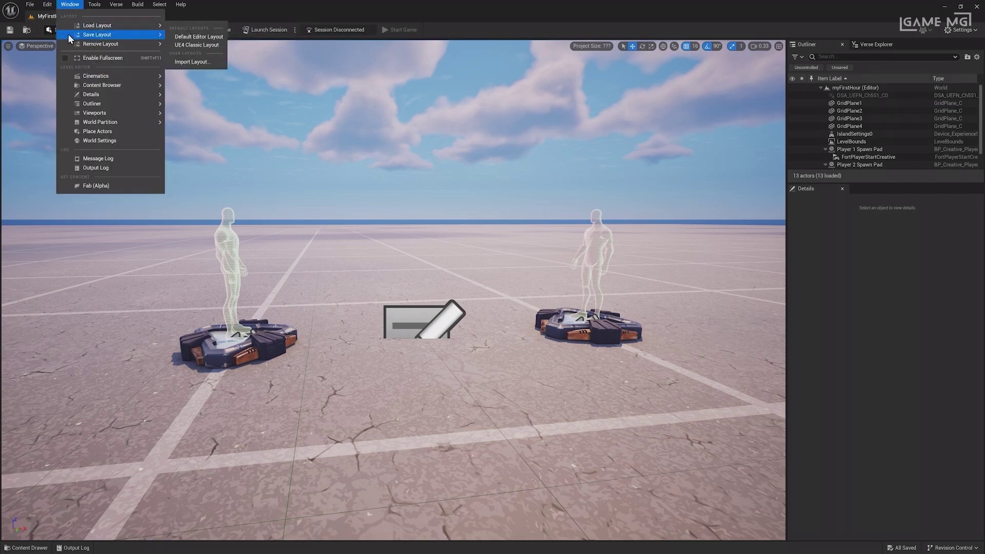
mouse_move(72, 102)
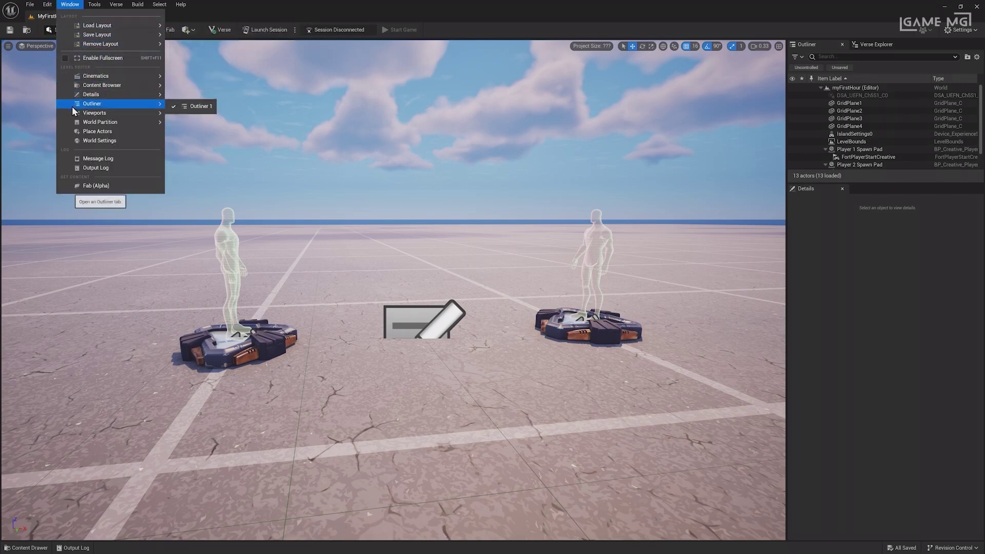
mouse_move(95, 4)
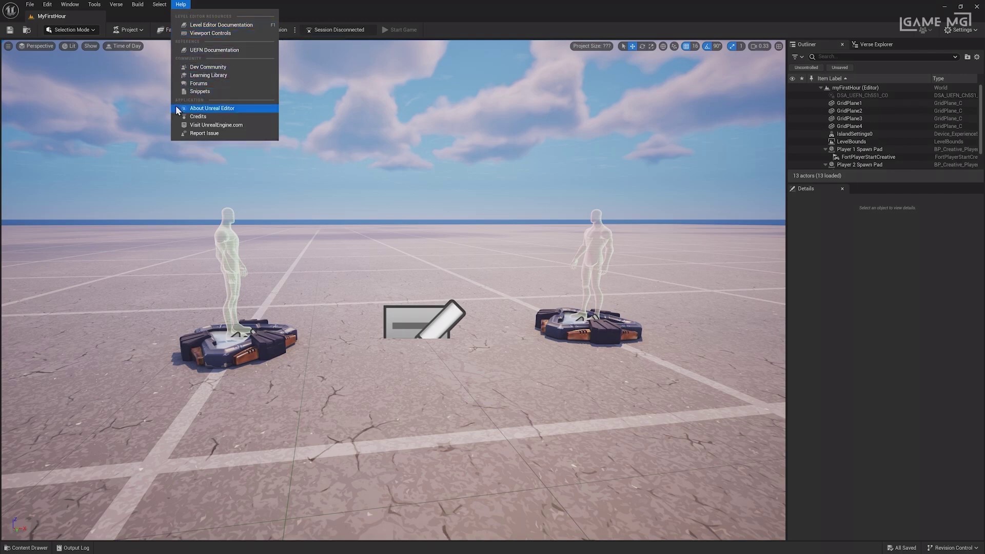
click(200, 7)
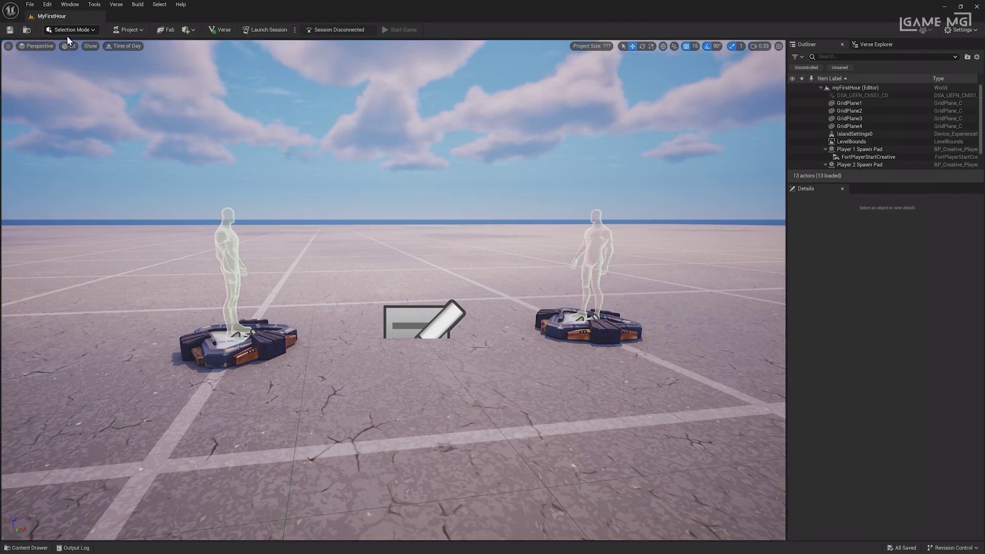
- Look over the Selection Mode dropdown and the Project menu options
click(94, 34)
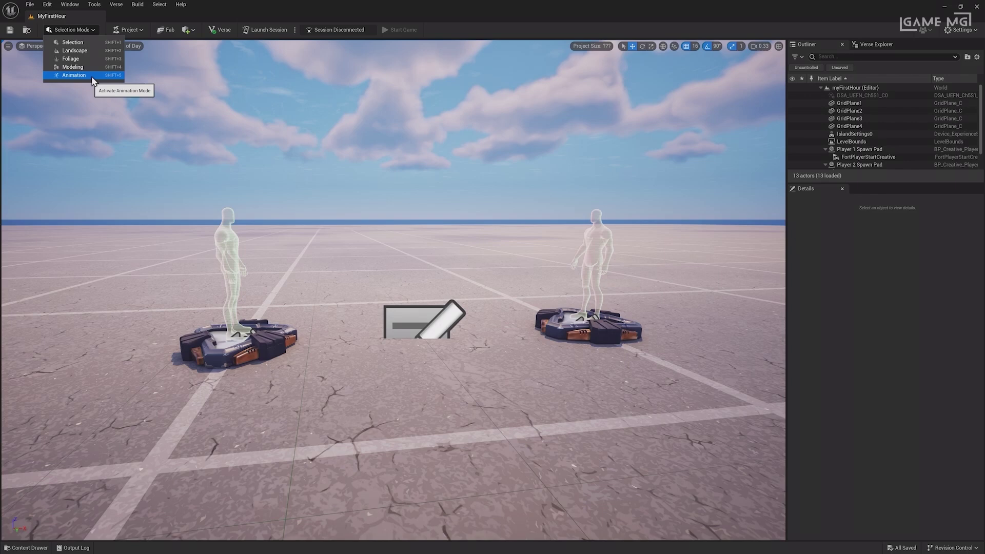
click(121, 32)
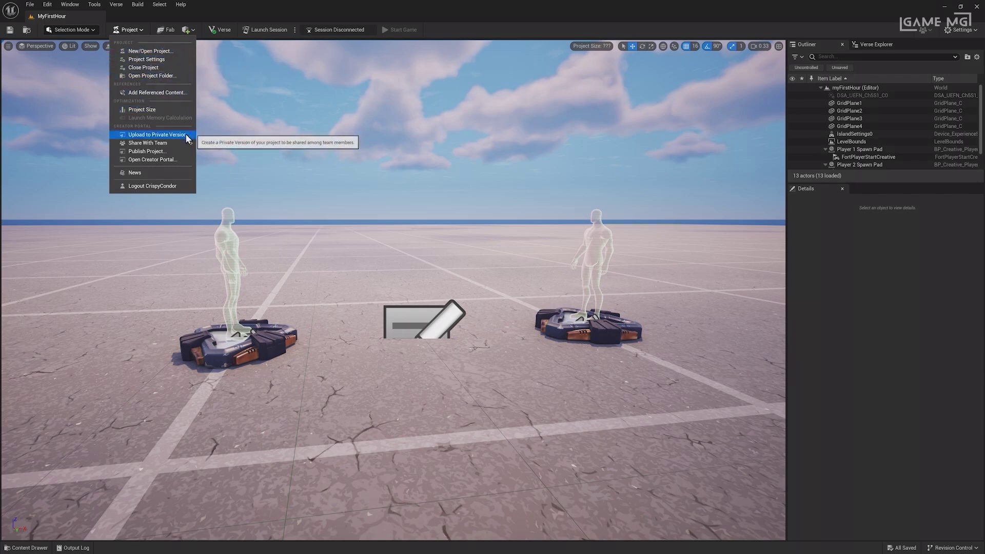
- Preview the Fab asset store and the Launch Session options, closing both afterwards
click(191, 30)
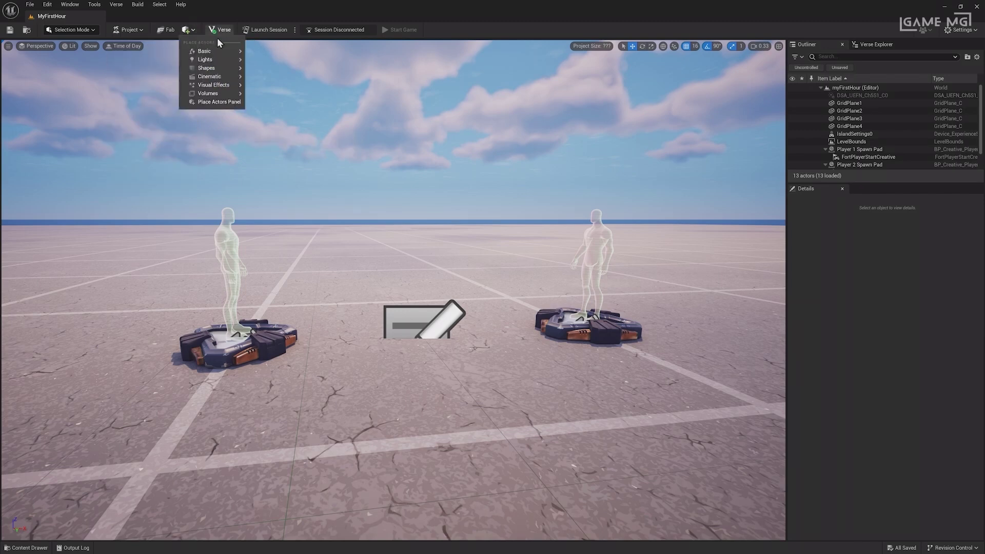
mouse_move(231, 52)
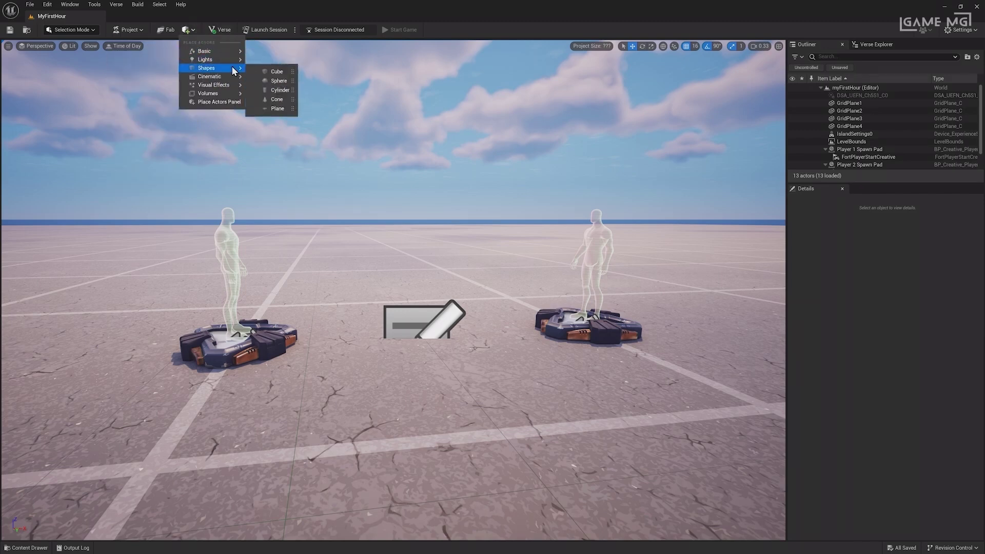
click(167, 29)
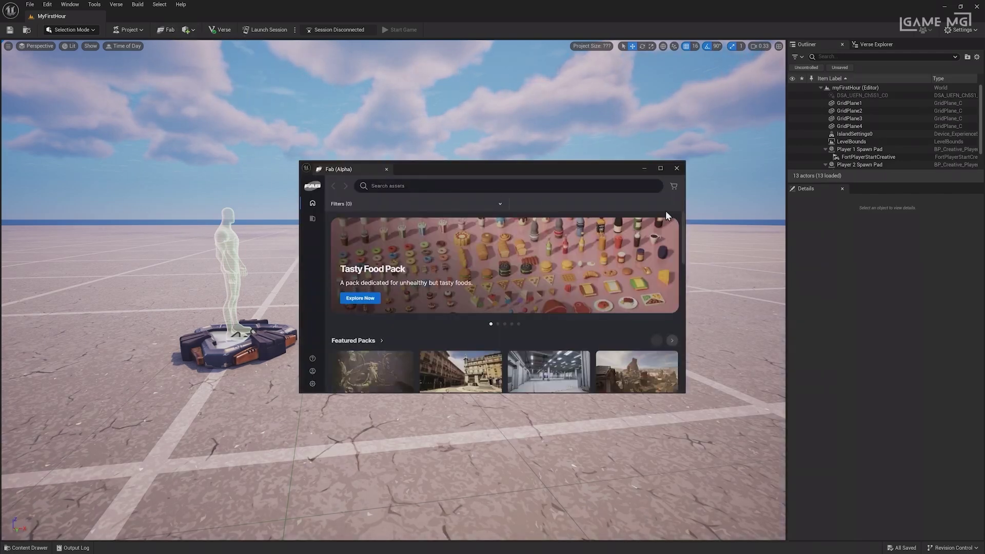
click(677, 169)
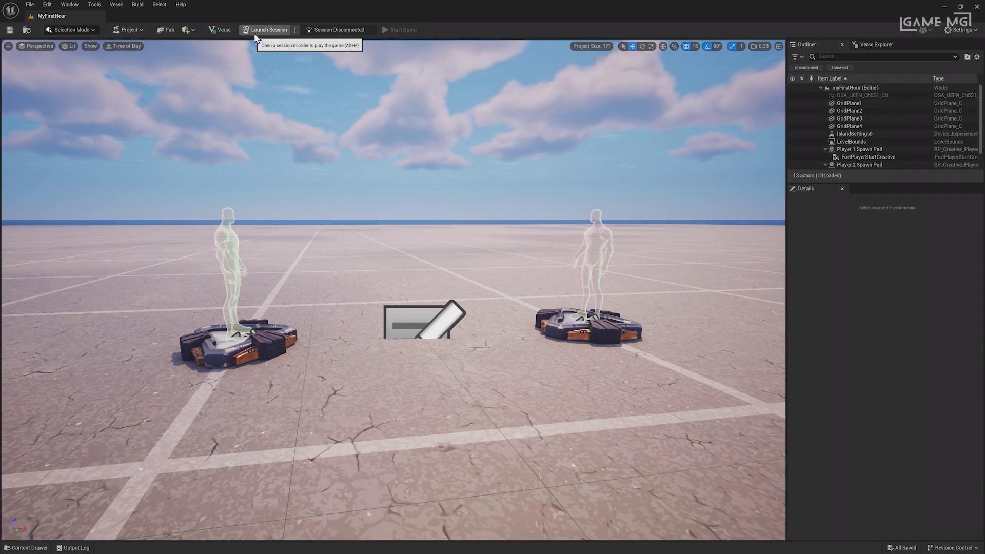
click(296, 30)
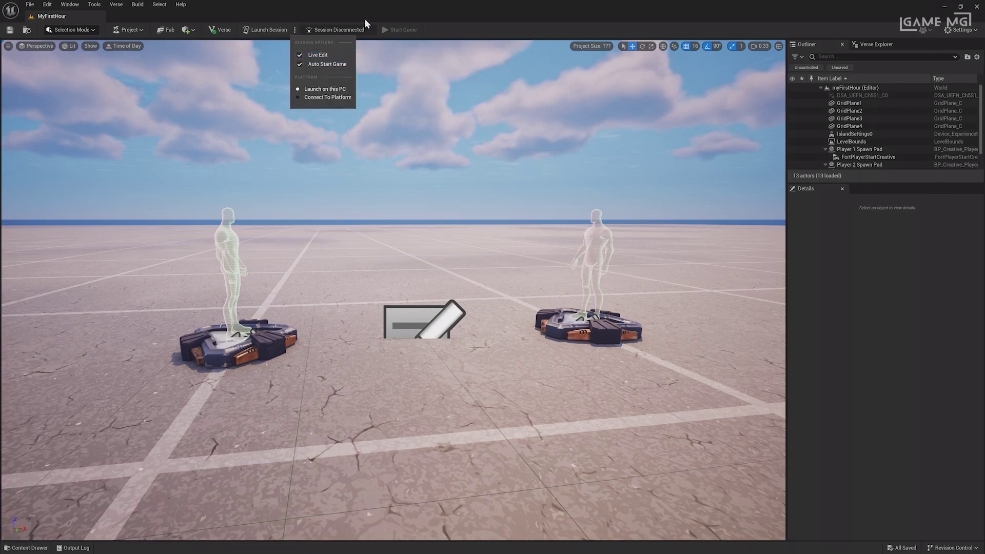
click(367, 32)
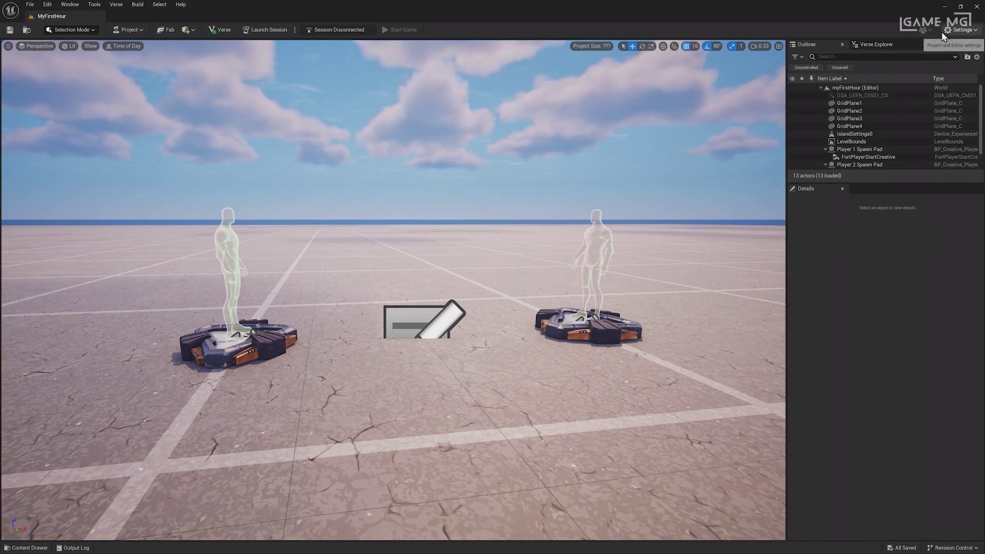
click(960, 30)
mouse_move(939, 107)
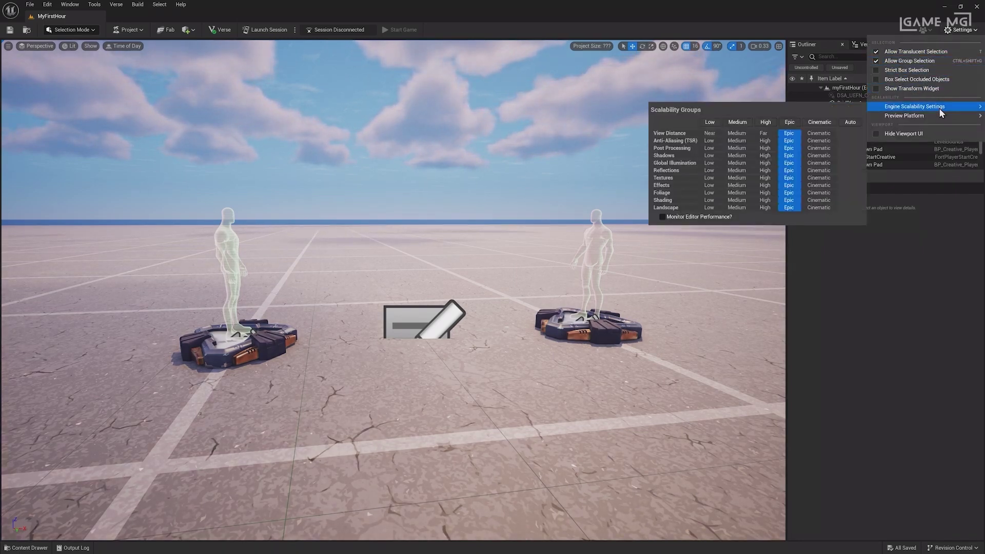
click(710, 126)
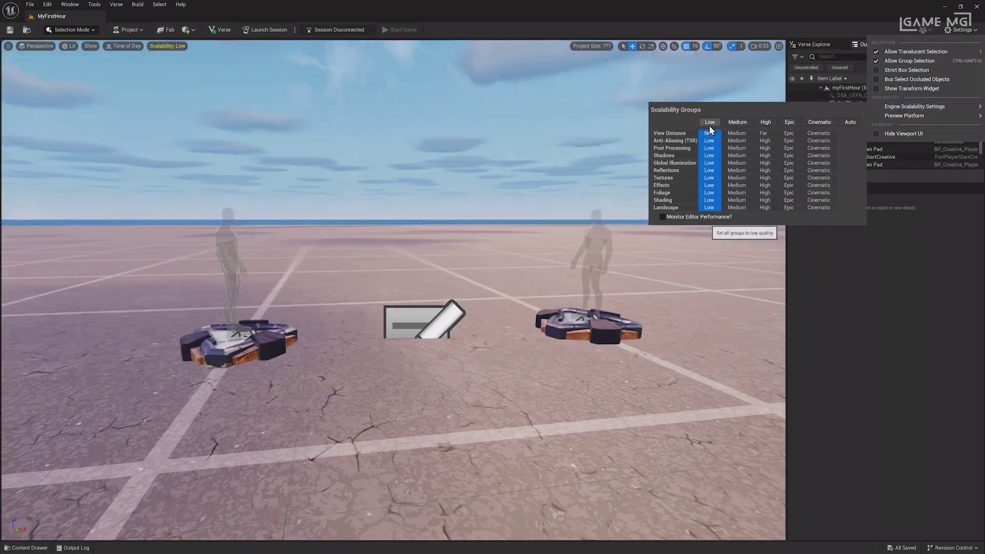
click(789, 127)
click(540, 99)
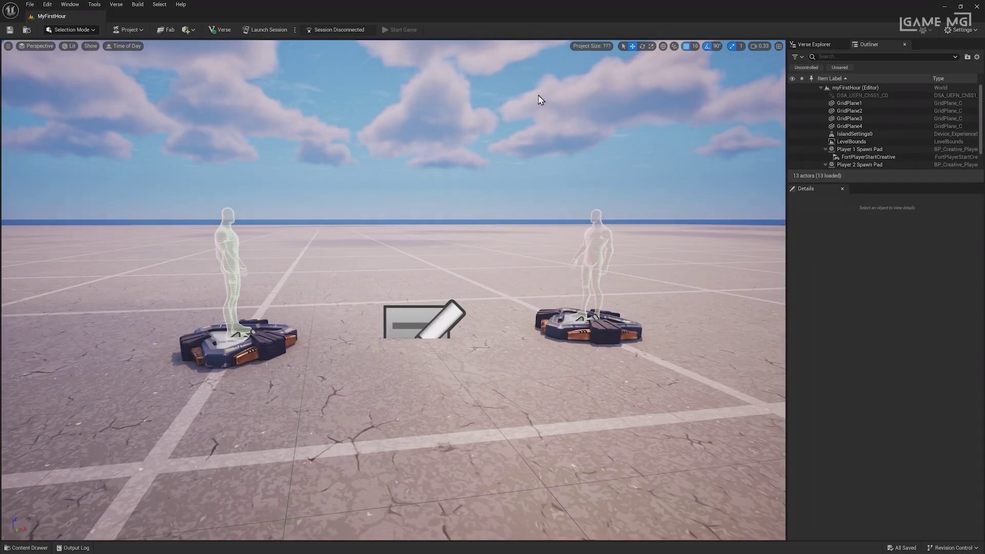
- Fly the camera back and up so it looks down on both spawn pads
mouse_move(539, 99)
right_down()
mouse_move(569, 99)
mouse_move(556, 99)
right_up()
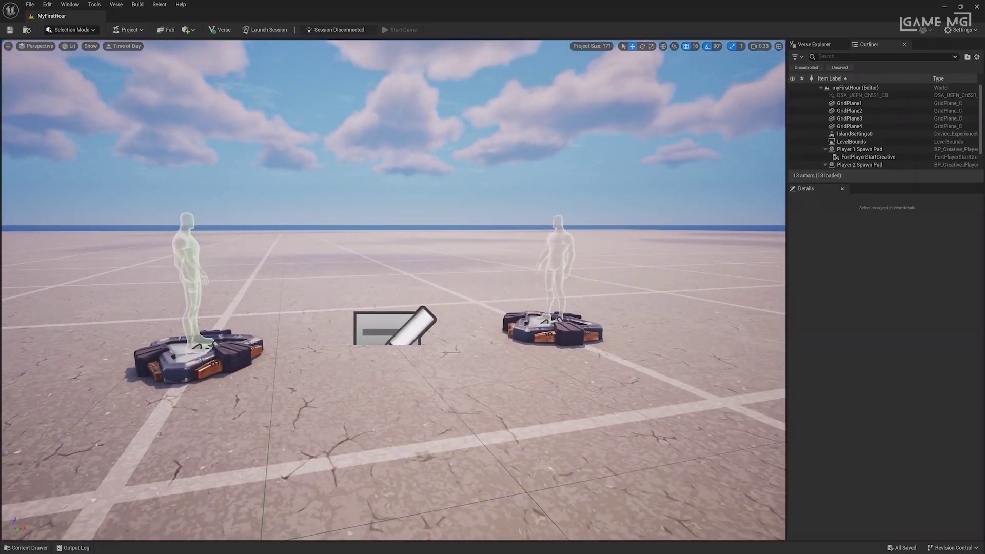
right_drag(350, 534, 434, 189)
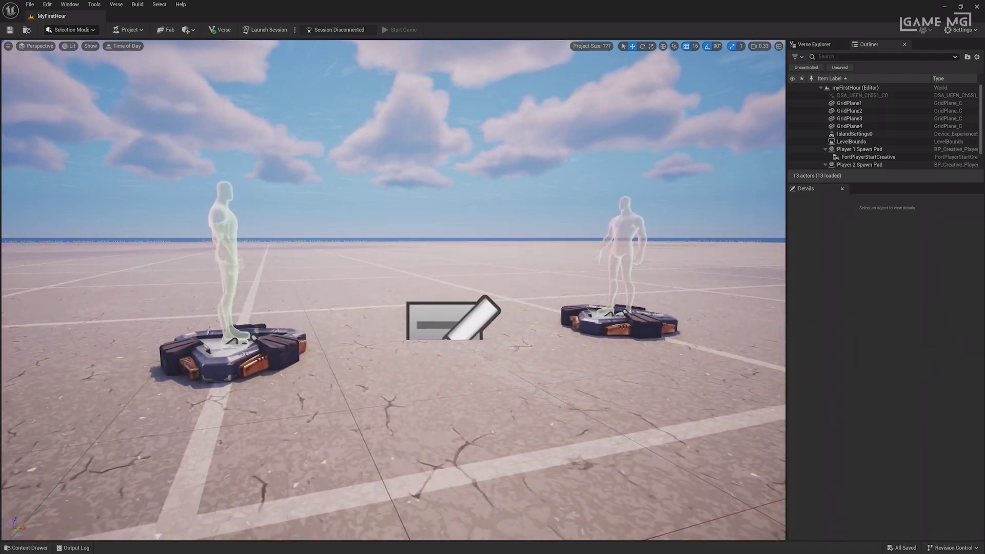
mouse_move(434, 190)
right_down()
mouse_move(431, 210)
mouse_move(359, 202)
mouse_move(433, 202)
right_up()
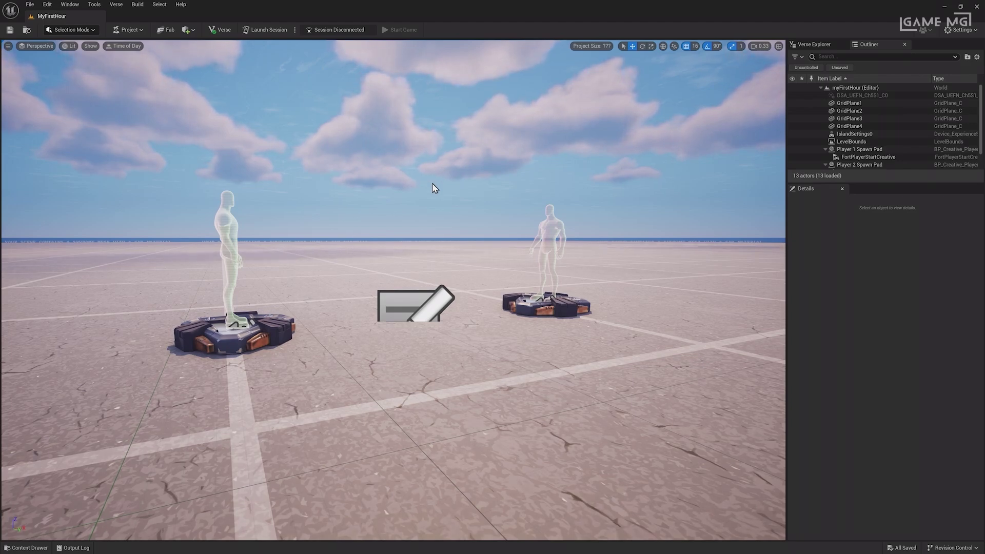
mouse_move(433, 189)
right_down()
mouse_move(433, 216)
mouse_move(461, 213)
mouse_move(420, 211)
mouse_move(441, 205)
mouse_move(433, 186)
right_up()
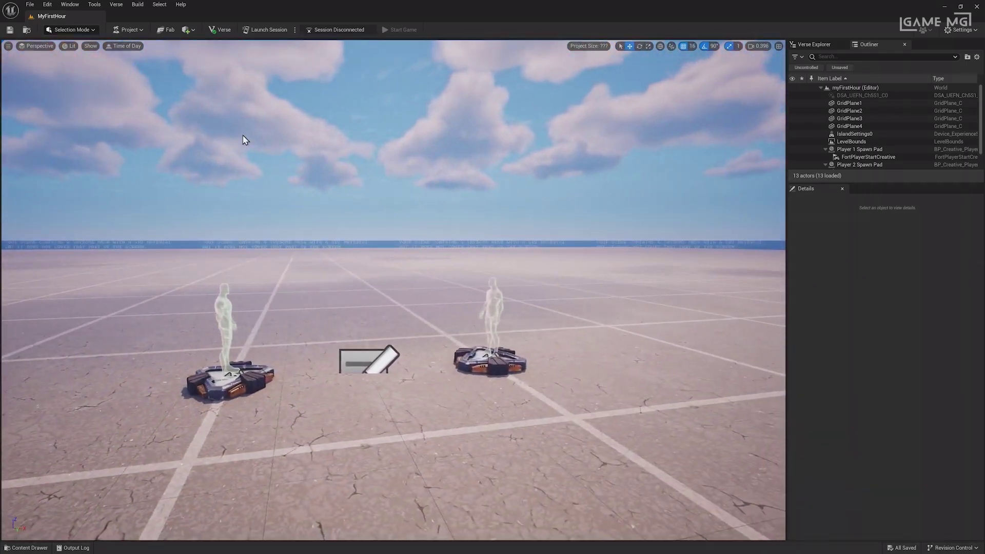
click(8, 46)
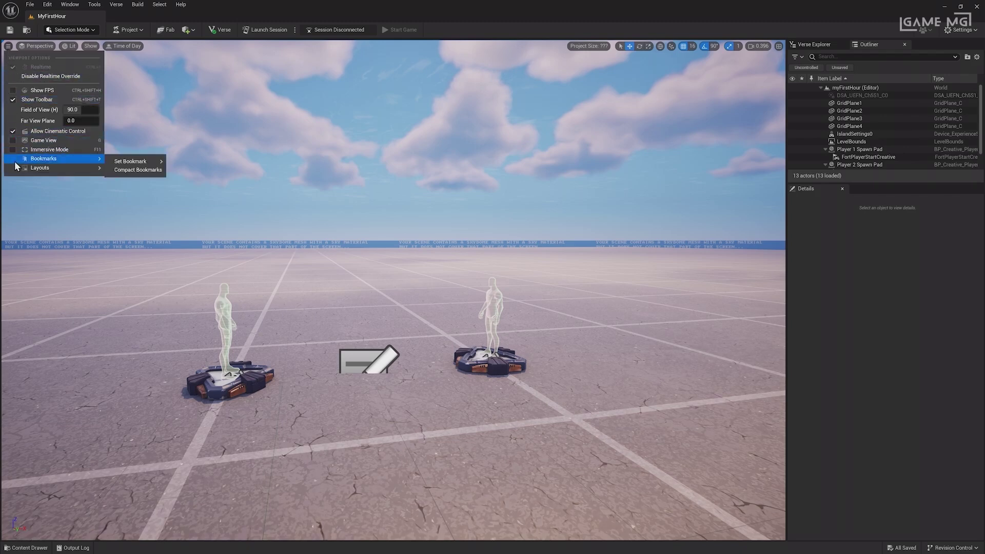
- Change the viewport from Perspective to the orthographic Right view
click(37, 45)
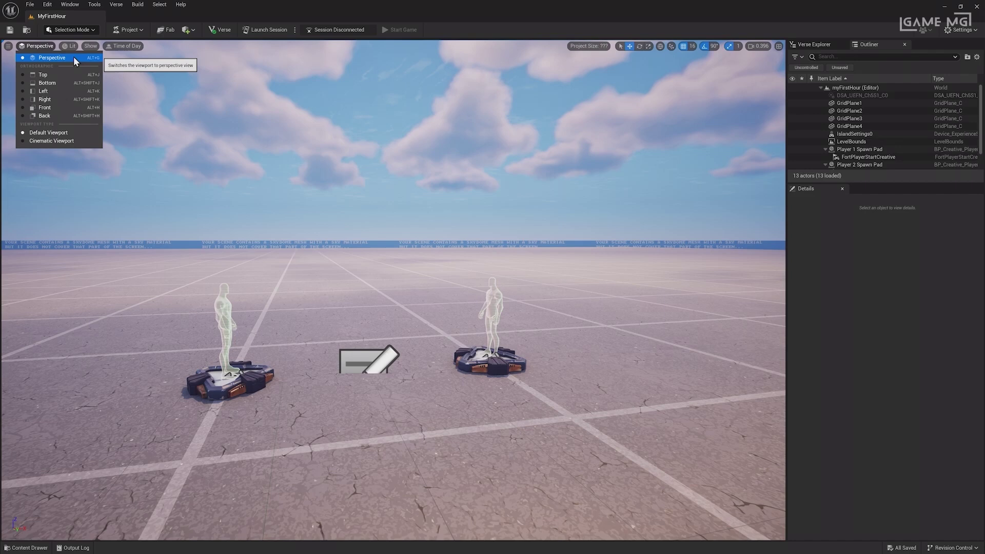
click(62, 101)
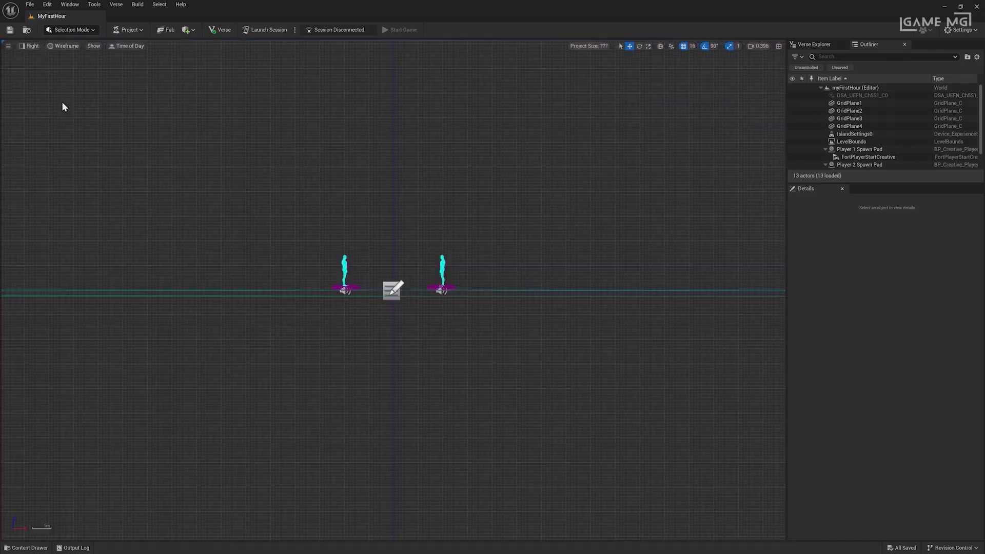
click(35, 45)
- Return to Perspective and cycle the view mode through Unlit and Wireframe back to Lit
click(45, 56)
click(61, 46)
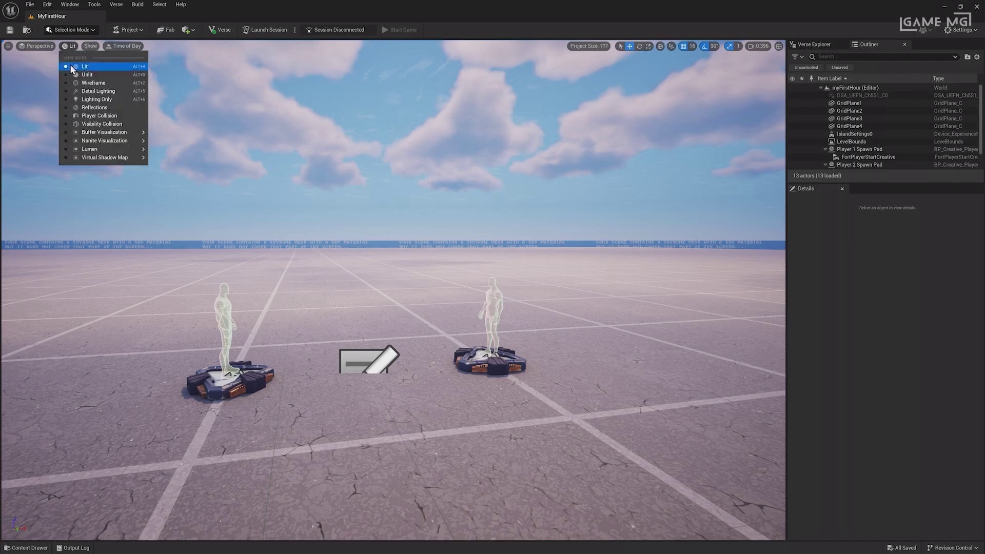
click(84, 75)
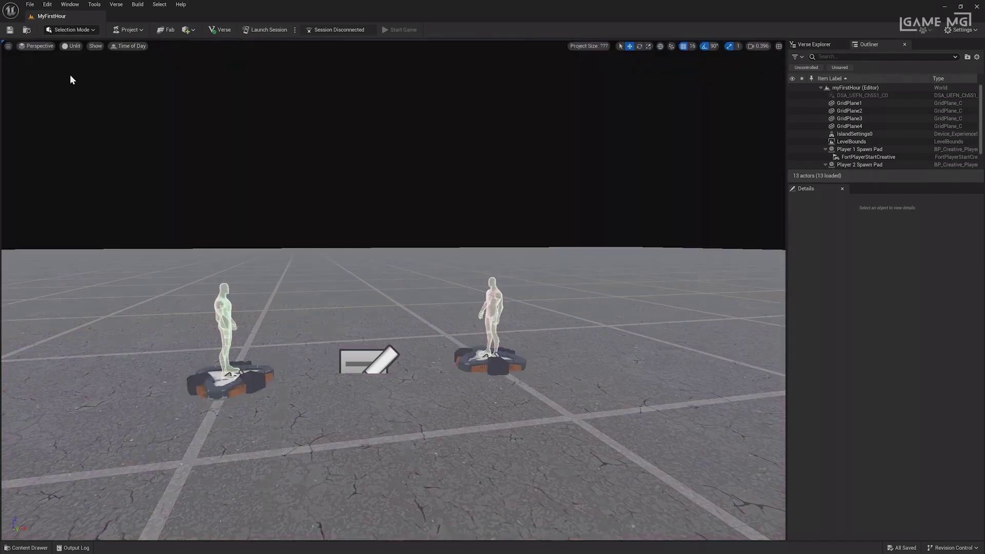
click(69, 46)
click(108, 83)
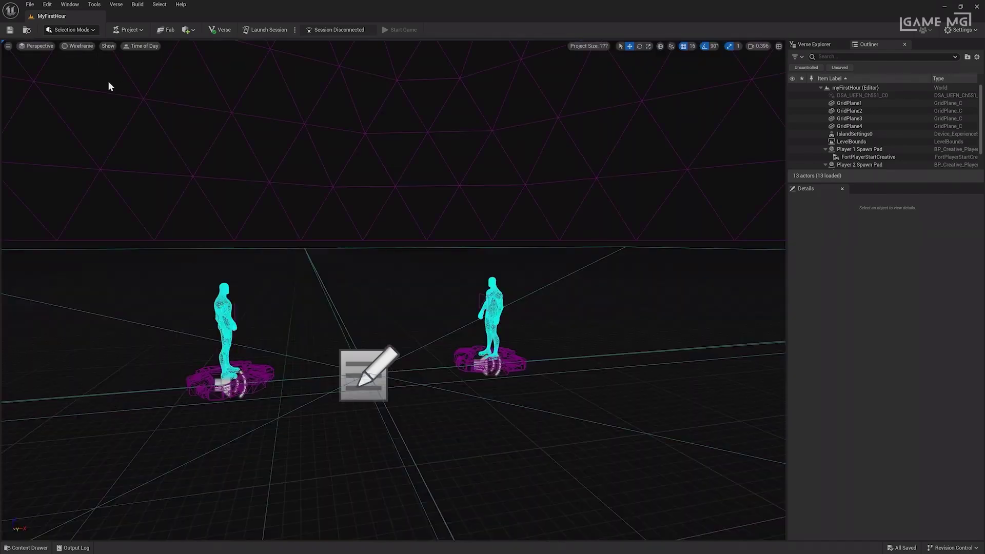
click(86, 50)
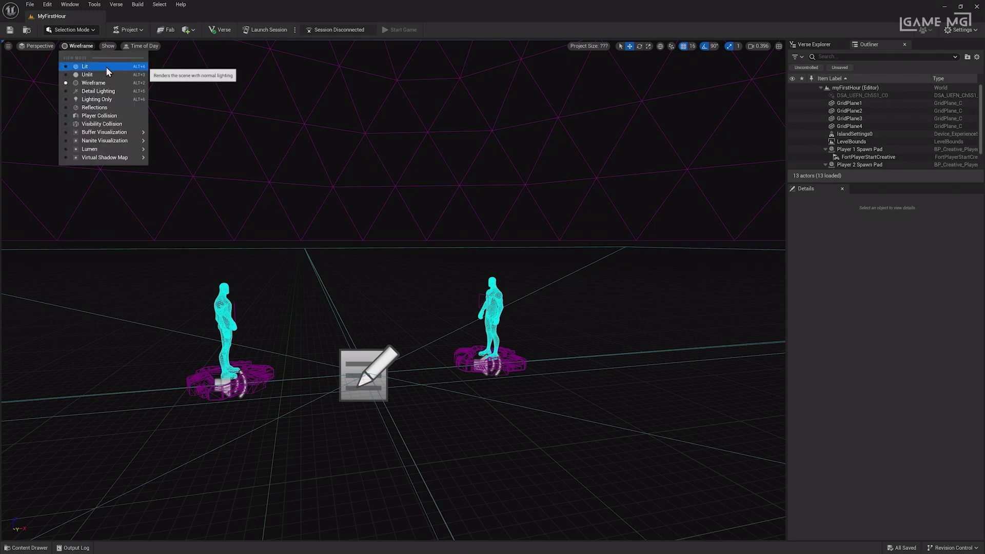
click(106, 67)
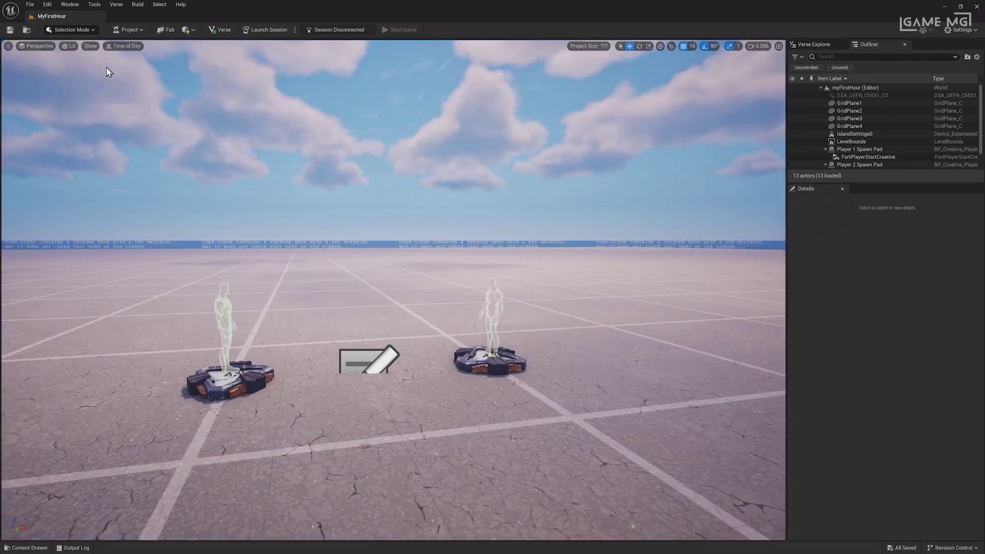
- Hide the Collision display in the viewport's Show menu
click(91, 48)
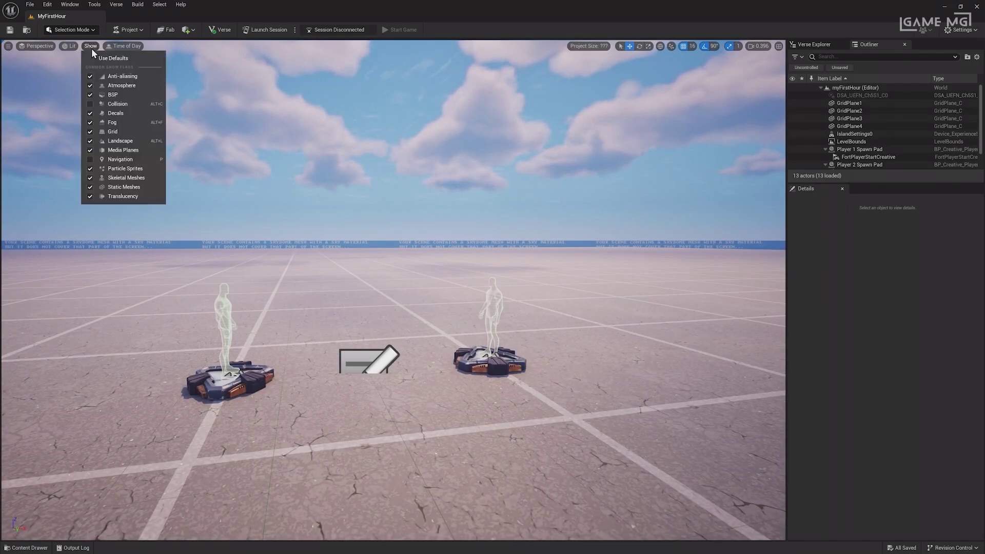
click(131, 108)
drag(131, 108, 113, 51)
click(90, 46)
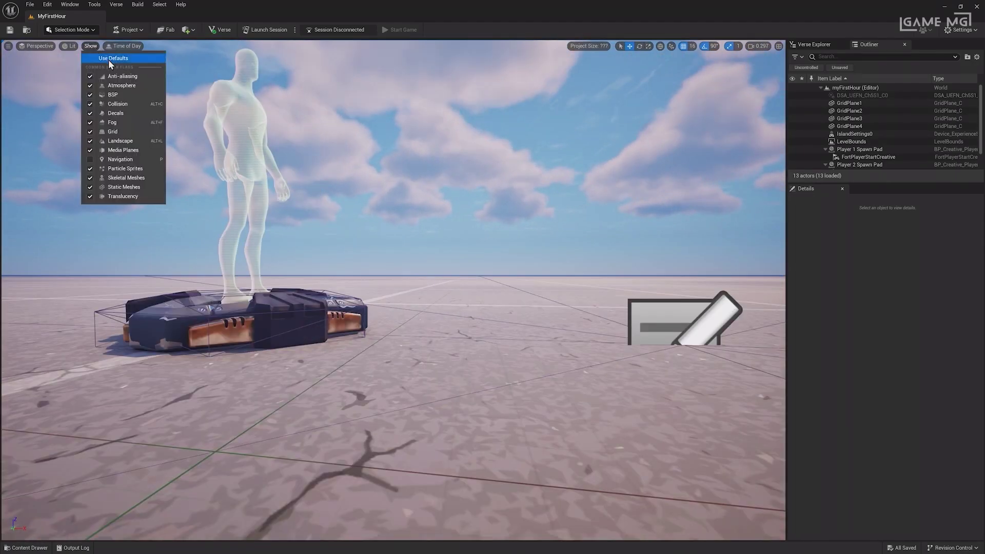
click(133, 104)
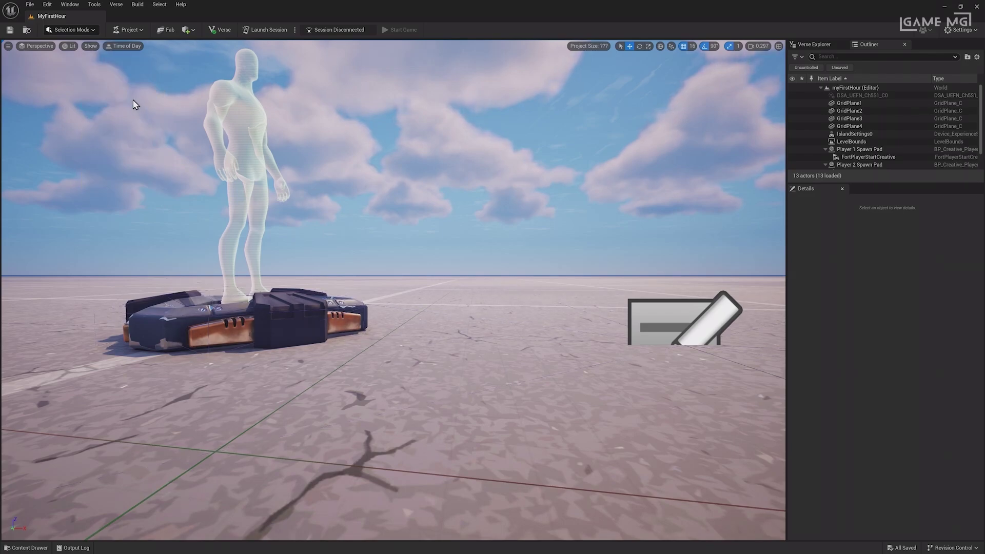
- Preview the level's lighting at about midday (12.16) with the Time of Day slider
click(122, 48)
mouse_move(178, 67)
mouse_down()
mouse_move(138, 67)
mouse_move(178, 67)
mouse_up()
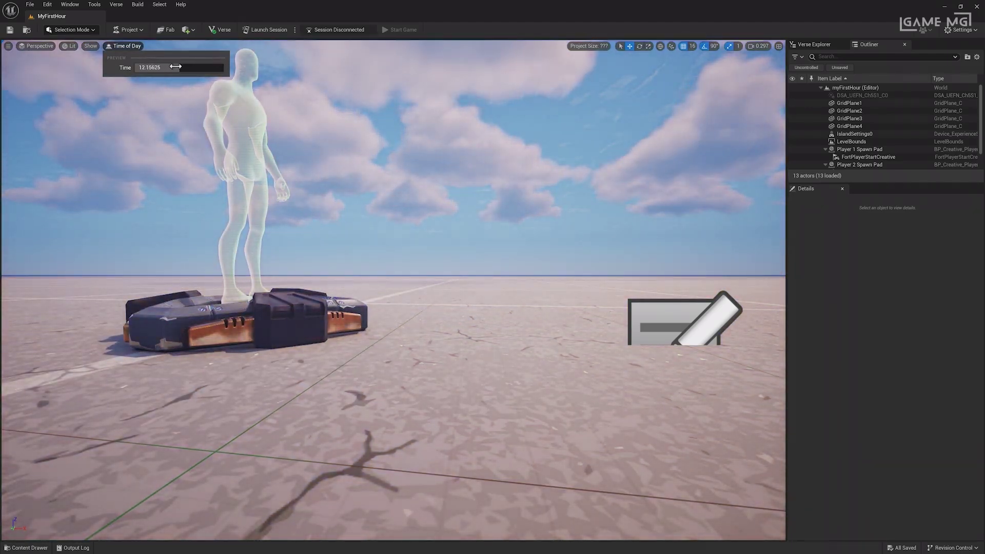
click(334, 71)
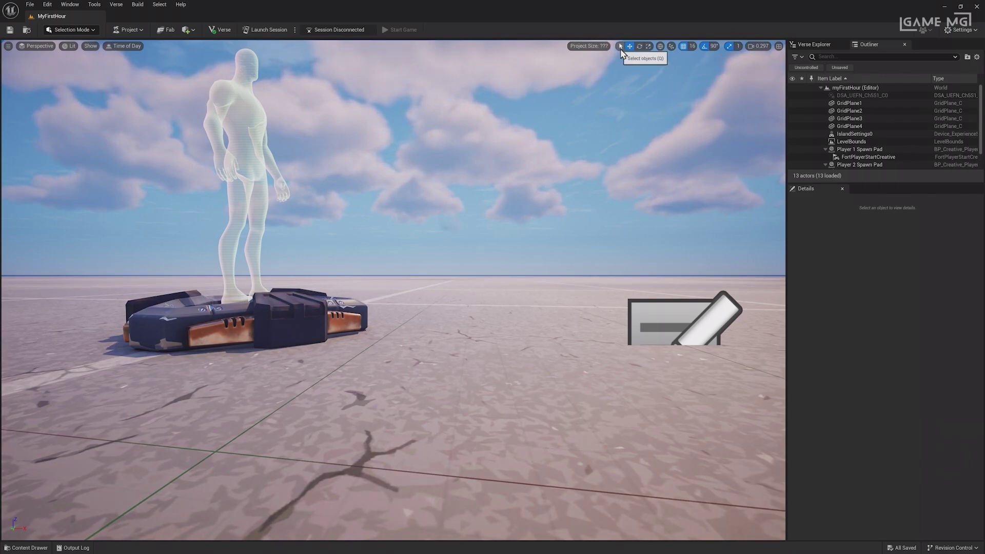
- Select Player 2 Spawn Pad, lift and lower it, then rotate it 90°
right_drag(616, 169, 616, 169)
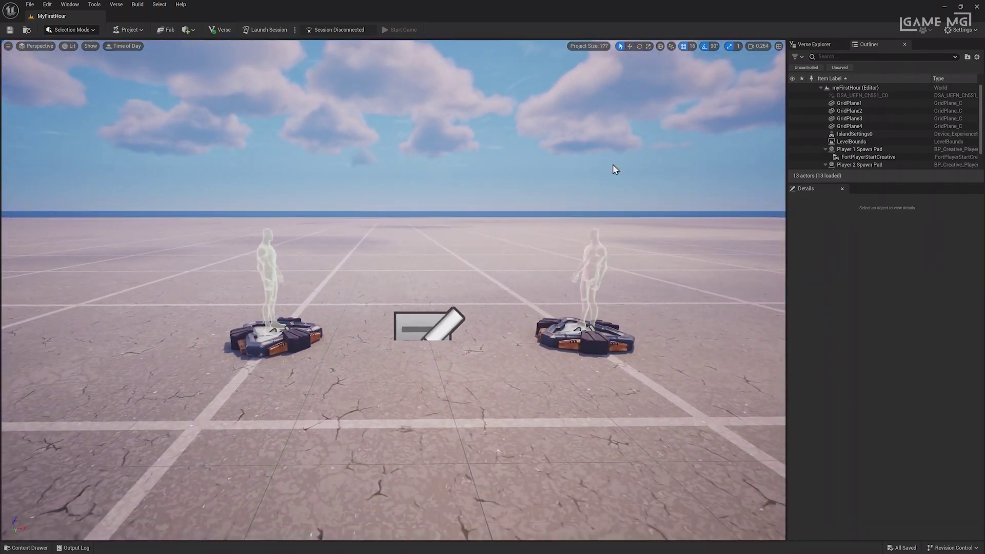
click(595, 329)
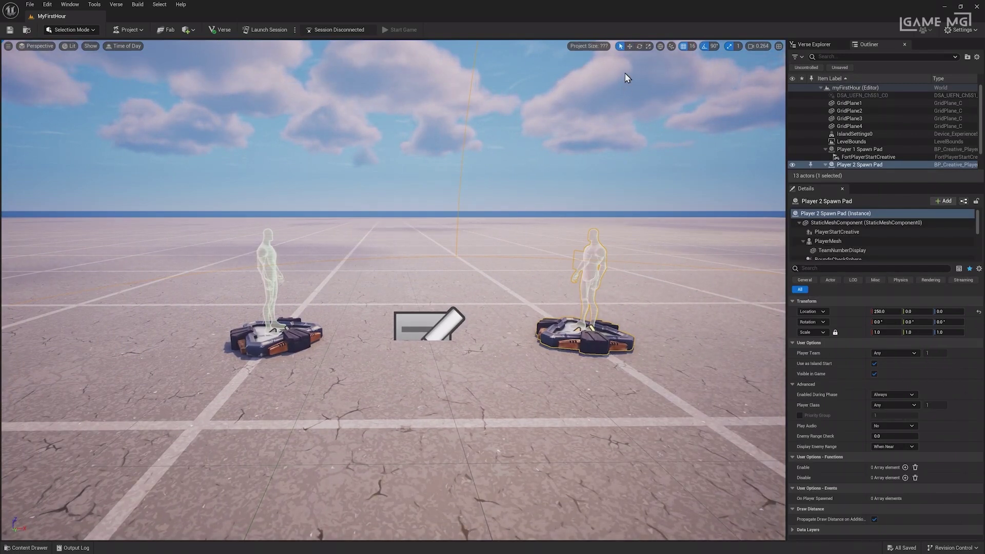
click(630, 46)
drag(582, 321, 600, 237)
click(639, 46)
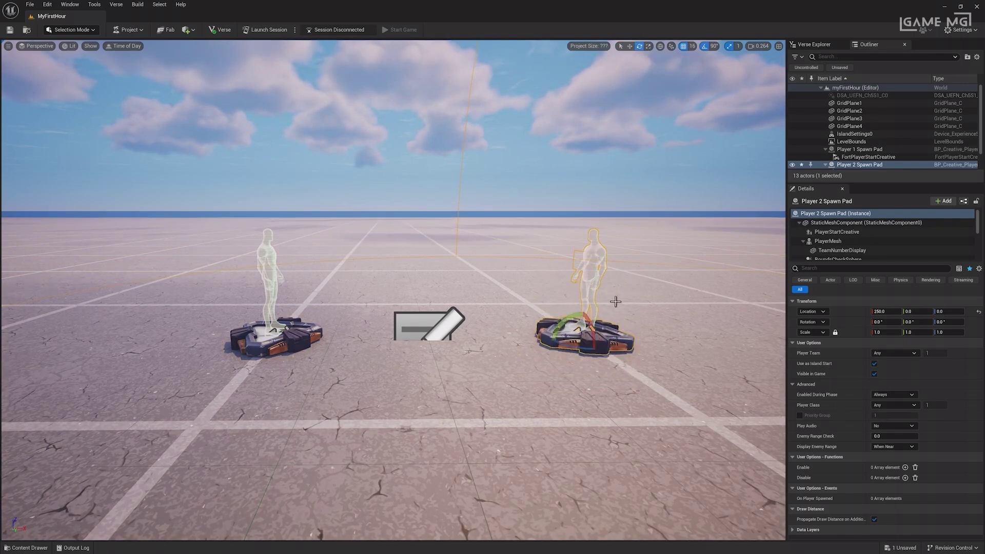
drag(611, 300, 584, 272)
- Try the Scale tool on the spawn pad, then return to Move mode
click(649, 46)
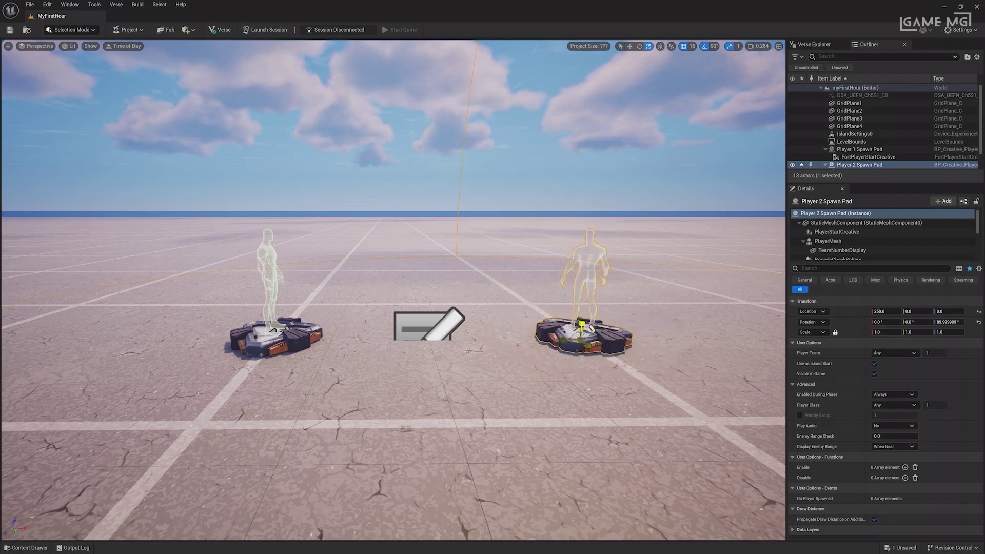
click(630, 47)
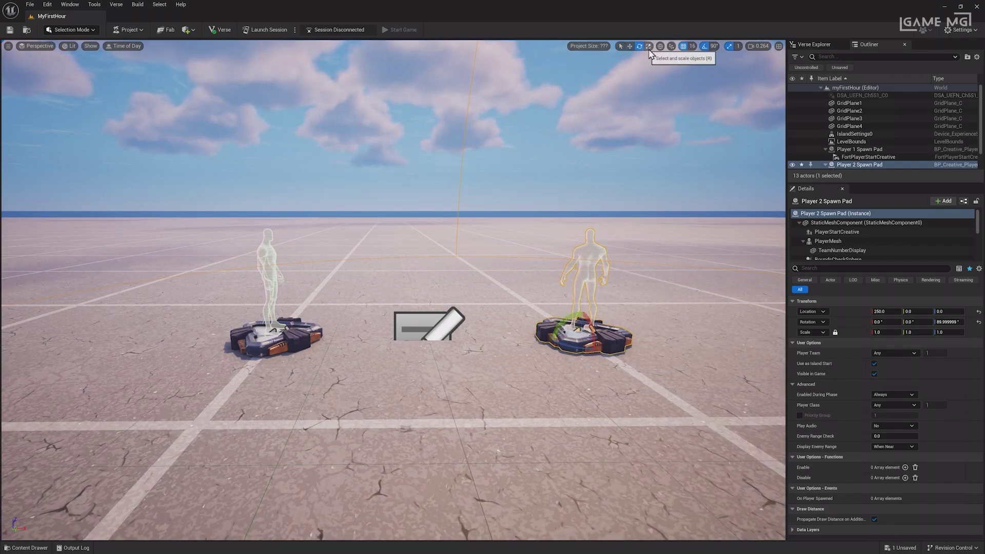
click(650, 51)
key(w)
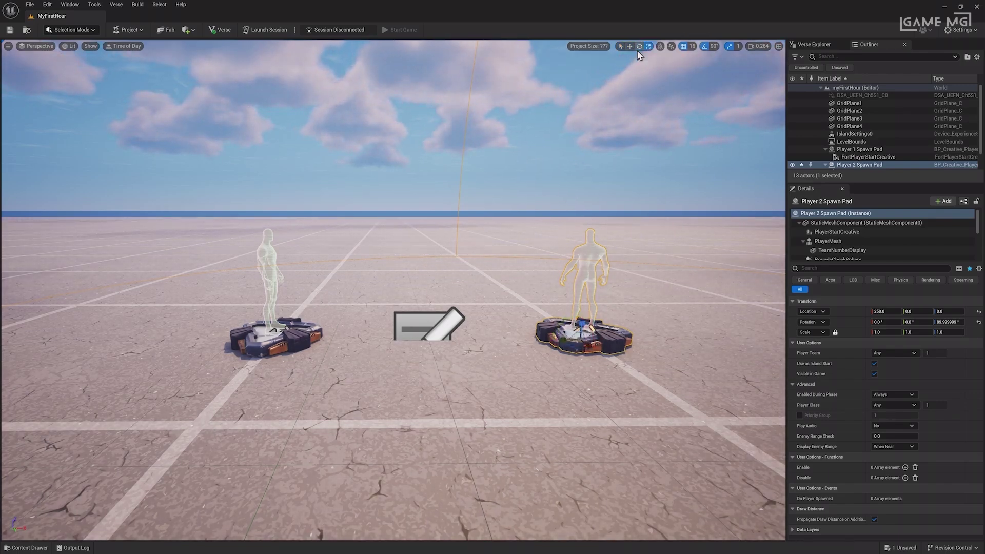
key(w)
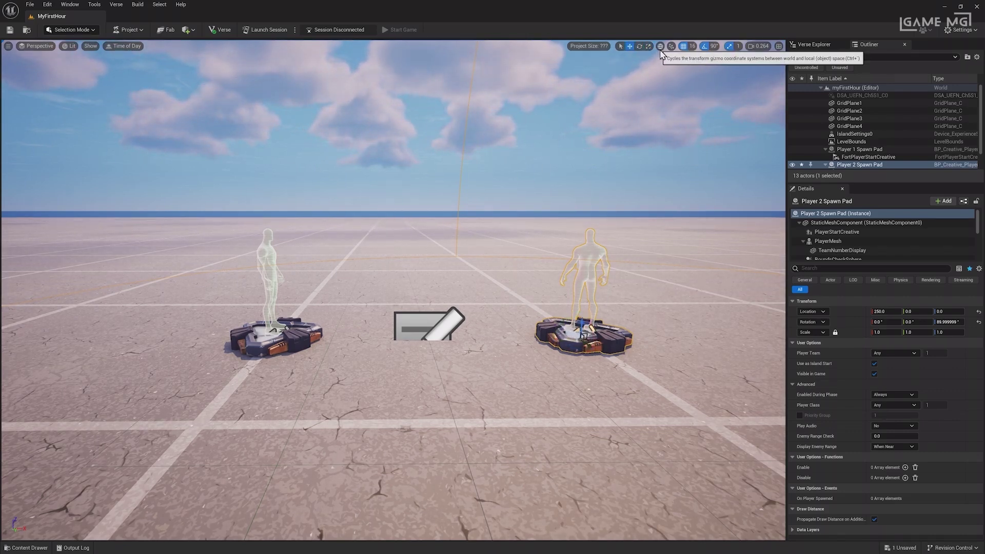
- Lift Player 2 Spawn Pad and shift it 128 units sideways along Y
drag(583, 318, 599, 231)
click(660, 46)
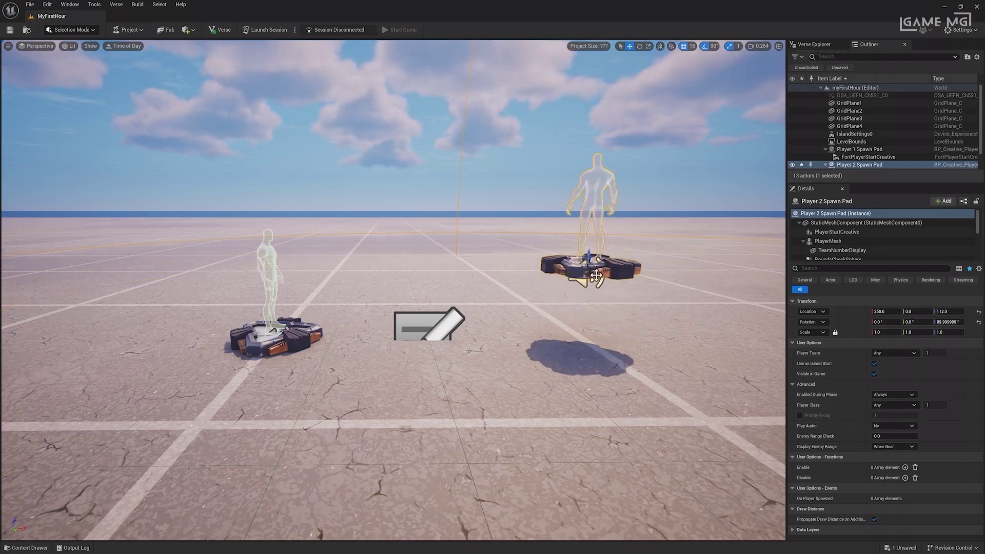
drag(595, 275, 591, 252)
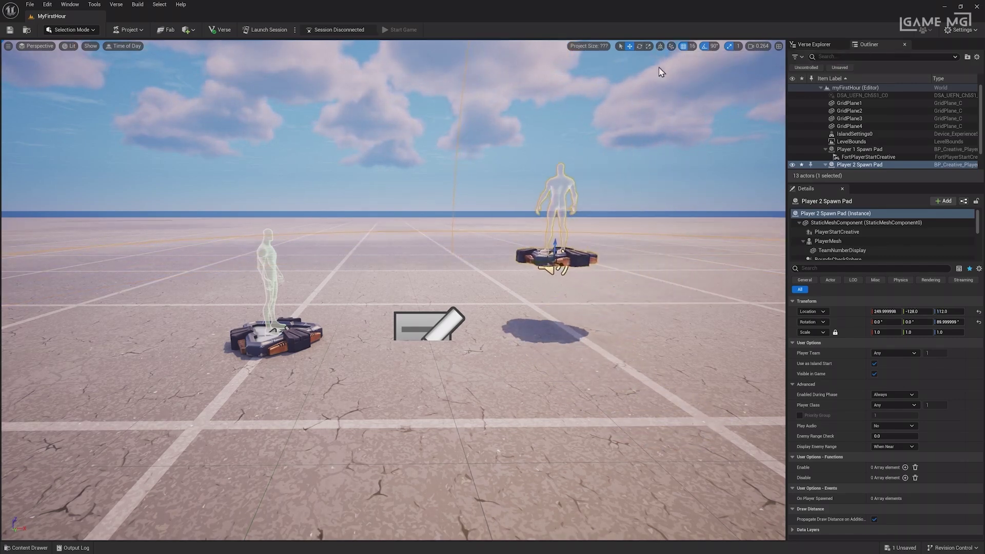
click(661, 47)
- Enable Surface Snapping and drop the spawn pad back onto the ground
click(671, 47)
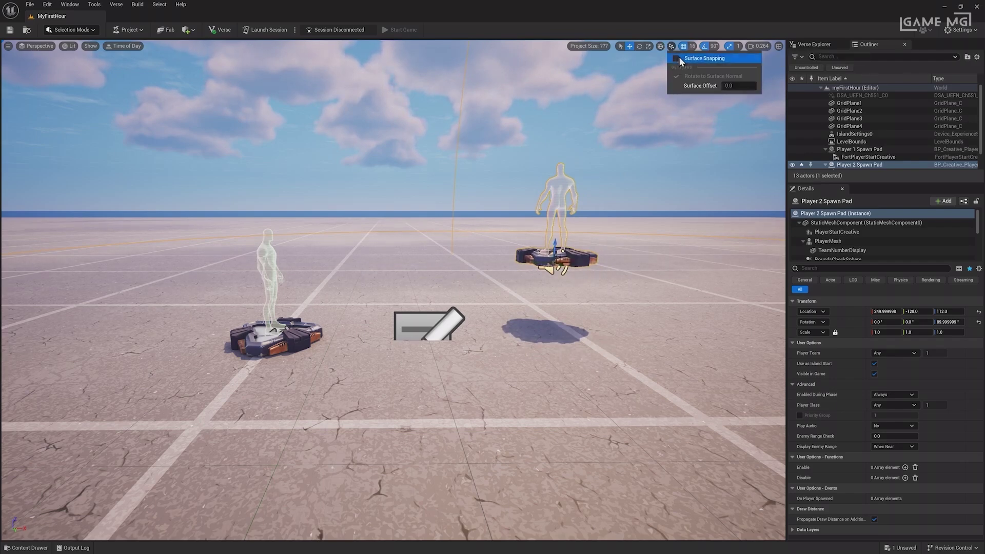
click(677, 58)
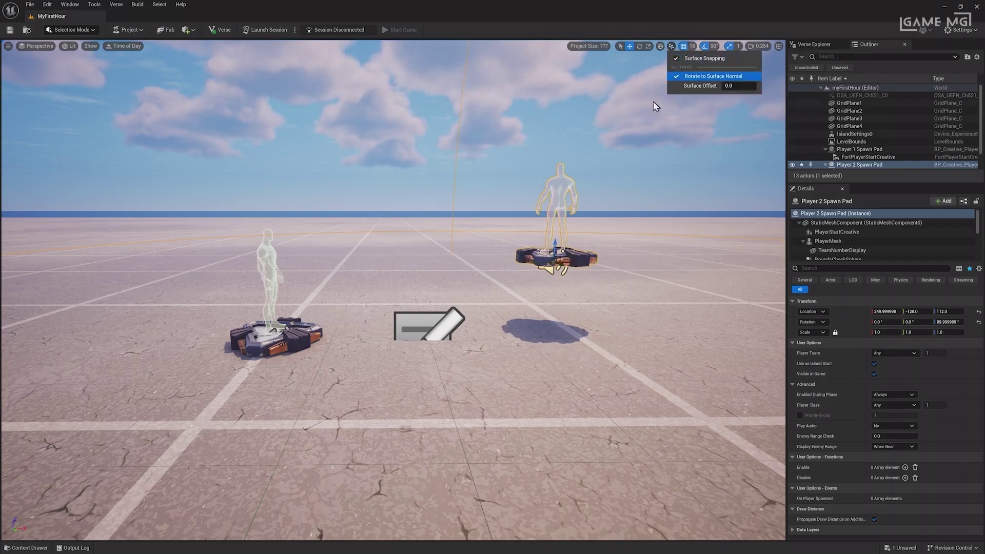
click(554, 244)
drag(555, 244, 555, 308)
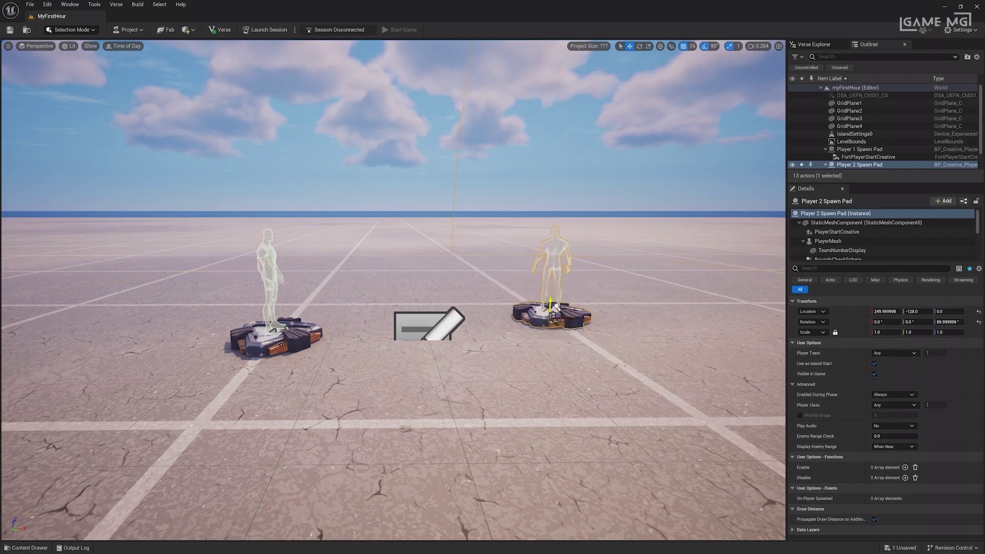
click(671, 46)
click(685, 58)
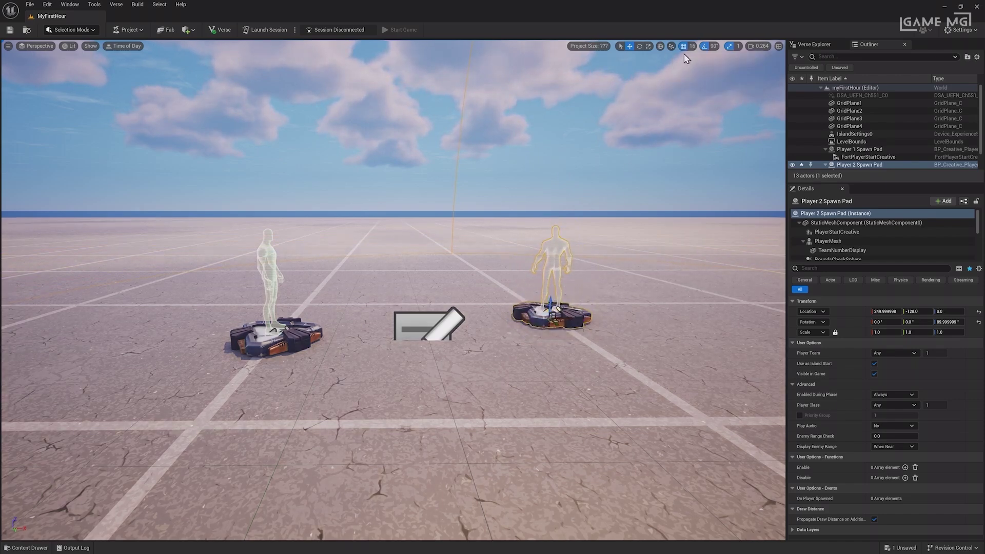
click(691, 47)
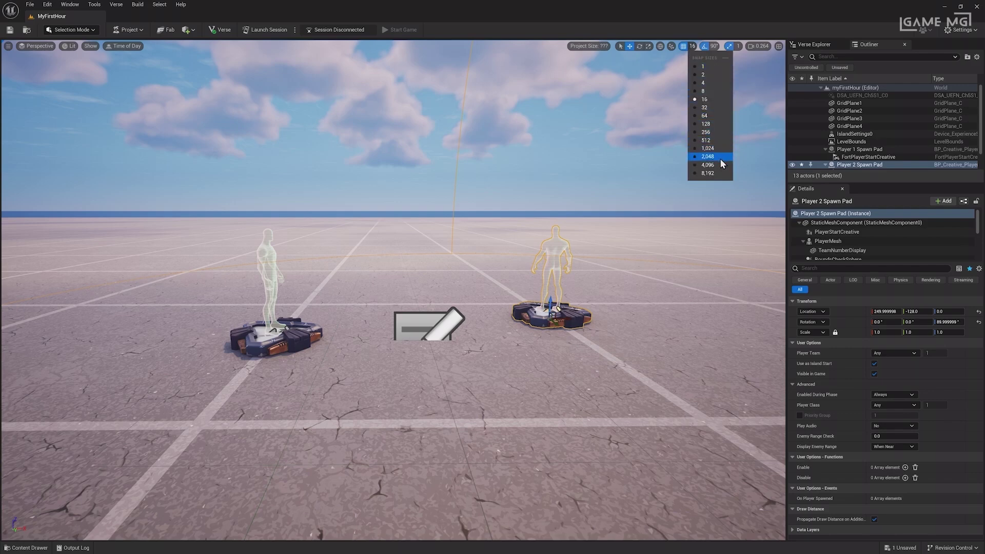
- Set the grid snap size to 32, after trying 1 and 8,192
click(714, 66)
right_drag(641, 103, 662, 169)
scroll(393, 290, down, 3)
drag(482, 317, 460, 342)
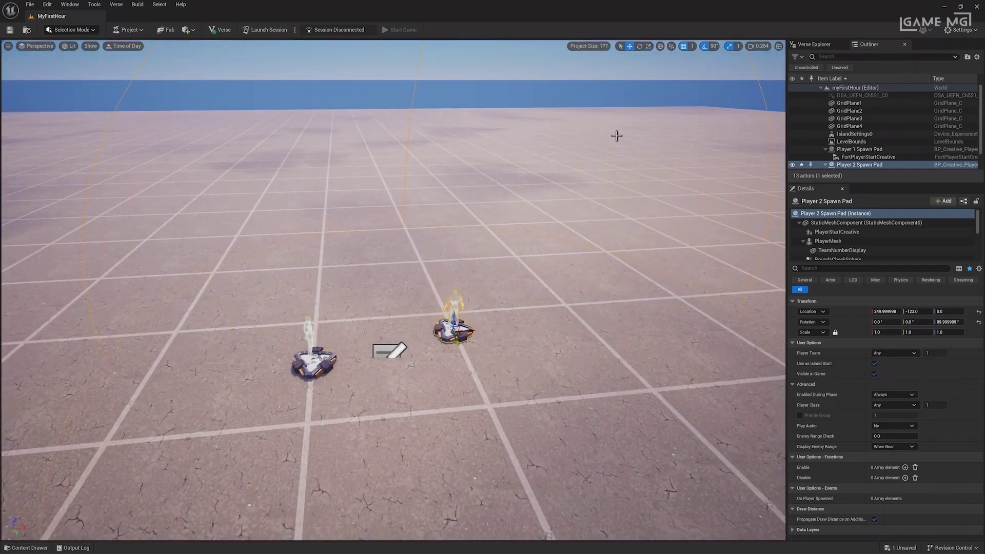
click(690, 47)
click(703, 175)
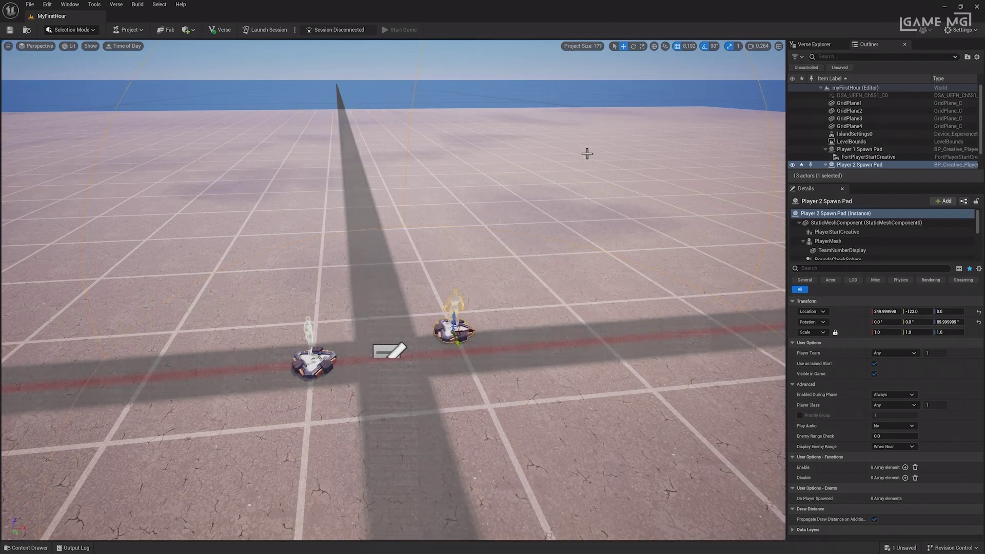
click(688, 47)
click(690, 82)
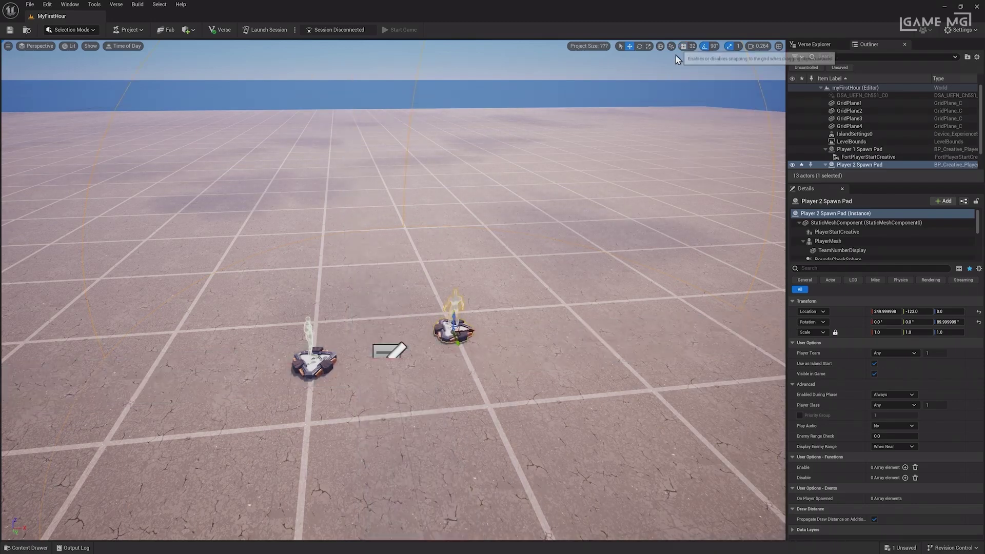
- Move the spawn pad toward the level centre and rotate it another 90°
mouse_move(455, 341)
mouse_down()
mouse_move(430, 287)
mouse_move(462, 352)
mouse_up()
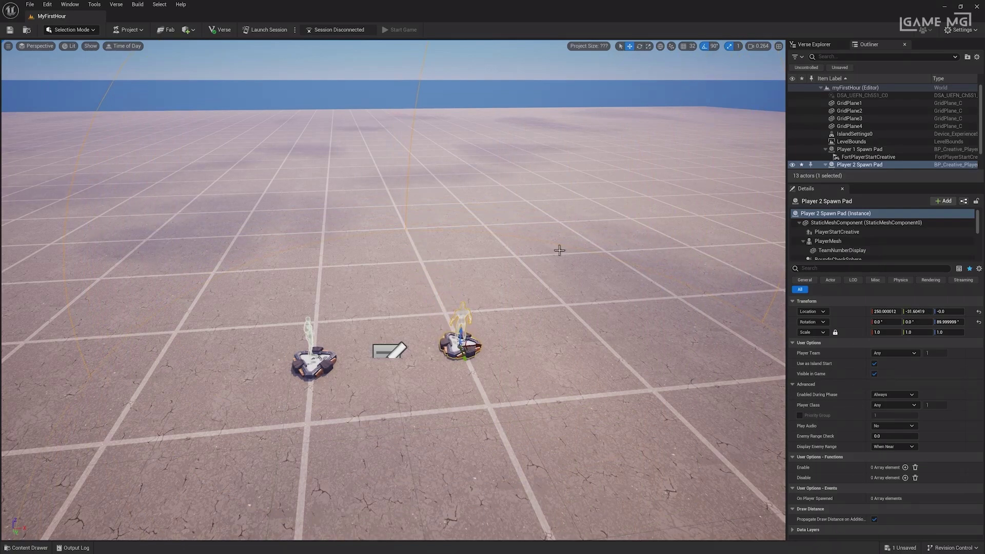
right_drag(560, 250, 553, 208)
key(e)
drag(465, 332, 436, 335)
click(714, 46)
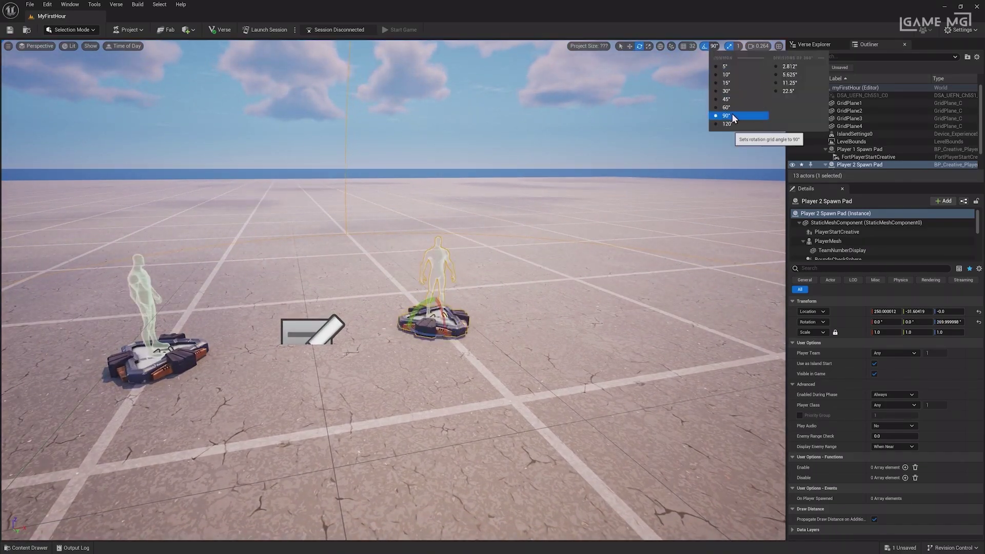
- Keep the 90° rotation snap and test scaling the spawn pad
click(733, 115)
right_drag(563, 240, 559, 236)
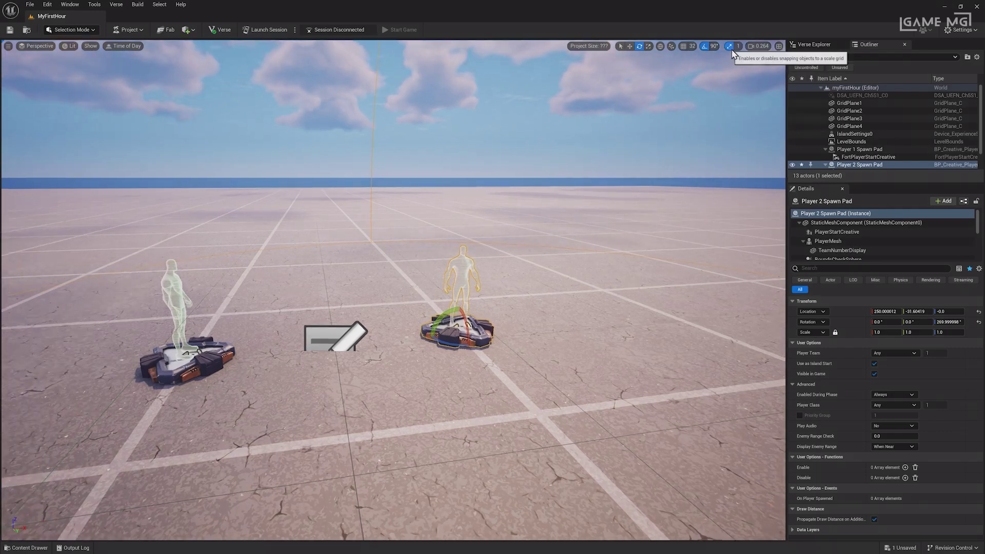
key(r)
mouse_move(470, 323)
mouse_down()
mouse_move(492, 308)
mouse_move(470, 324)
mouse_up()
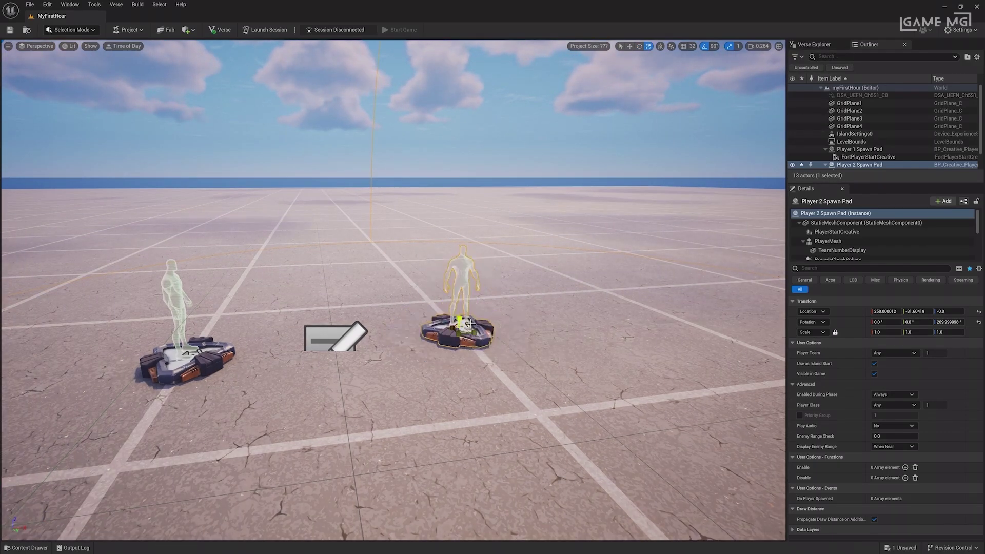
- Raise the camera speed to 0.8 and fly the camera around the pads
click(755, 48)
mouse_move(692, 63)
mouse_down()
mouse_move(713, 64)
mouse_move(700, 65)
mouse_up()
right_drag(393, 290, 393, 290)
scroll(393, 289, down, 3)
scroll(393, 290, up, 1)
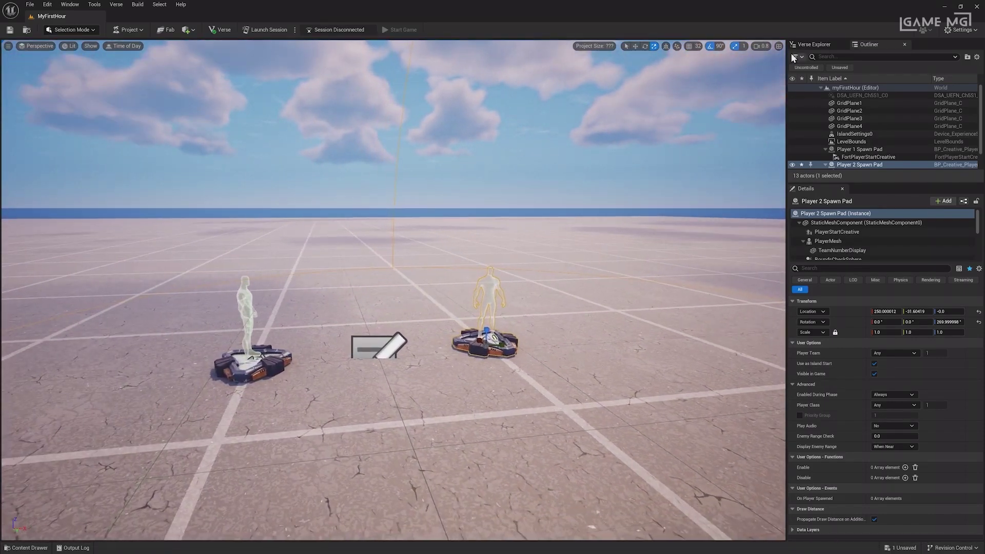
click(778, 47)
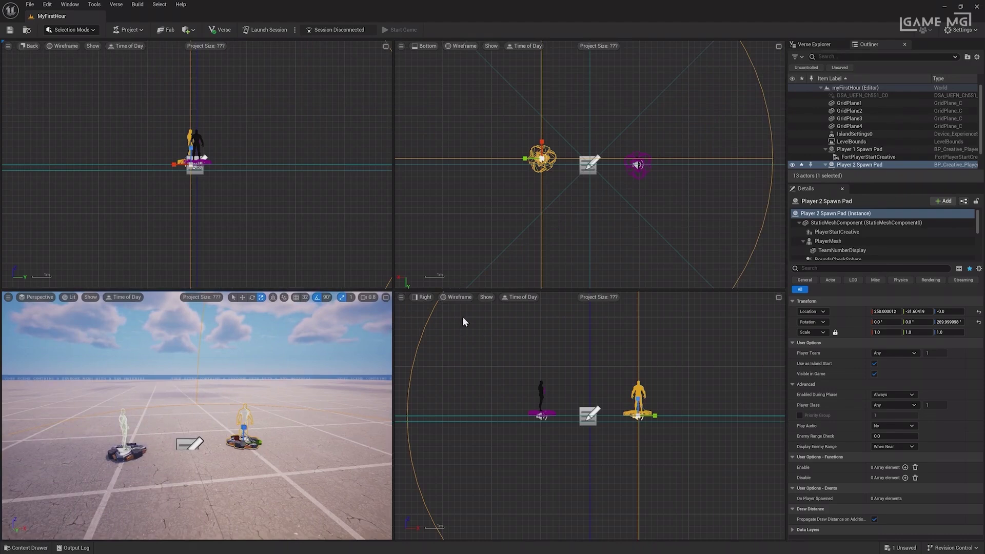
click(425, 298)
click(437, 322)
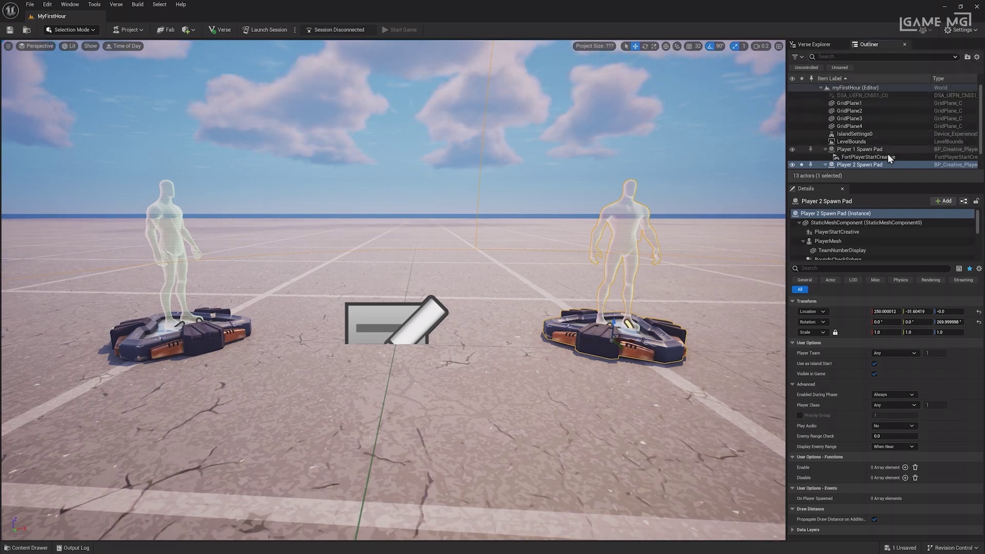
- View GridPlane2, another grid plane and IslandSettings0 in Details, then dolly the camera back
click(887, 106)
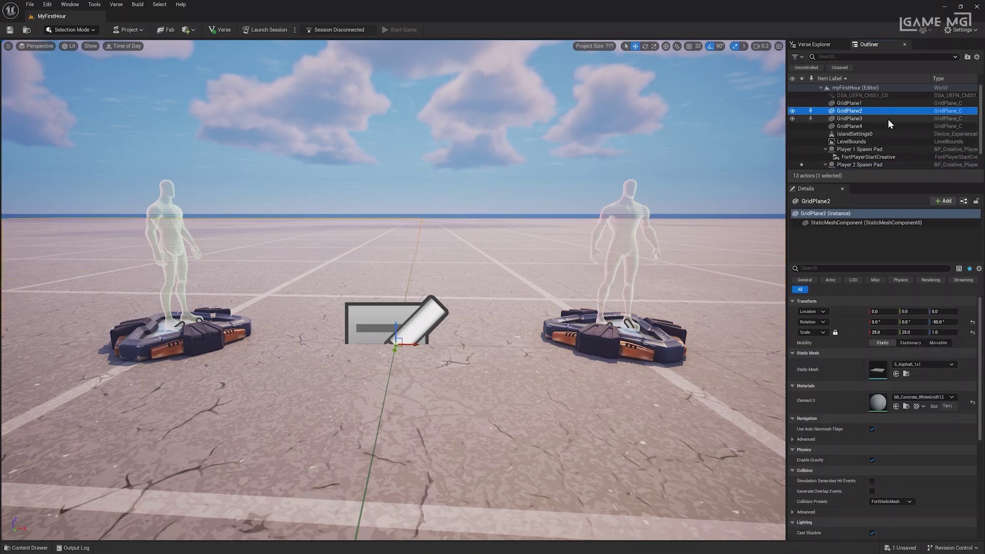
click(888, 127)
click(889, 135)
scroll(886, 143, down, 1)
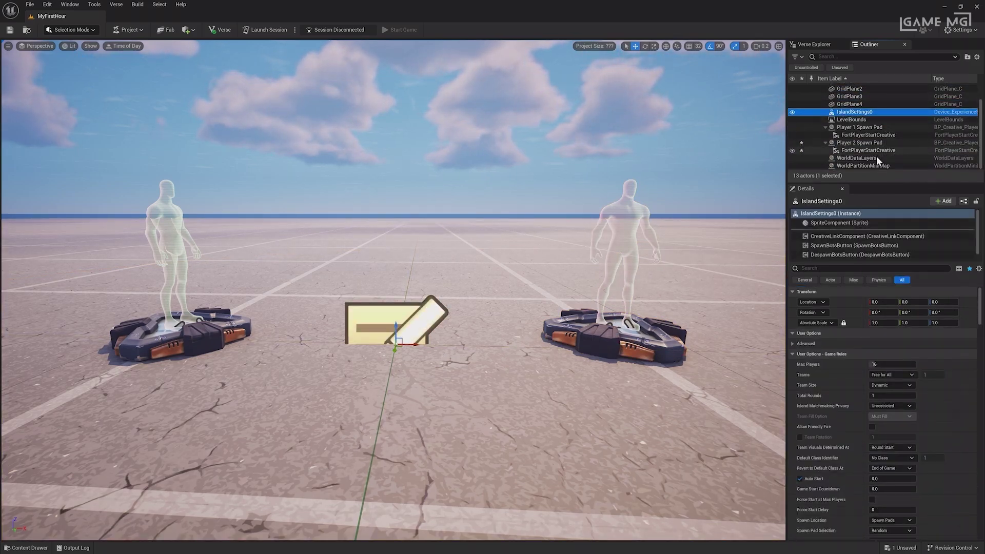
scroll(875, 157, up, 1)
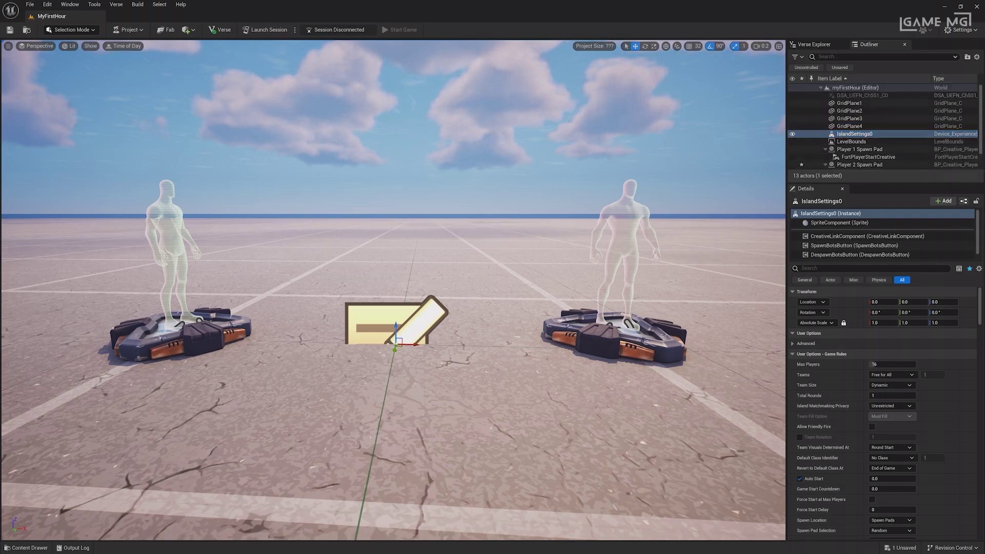
right_drag(390, 266, 390, 283)
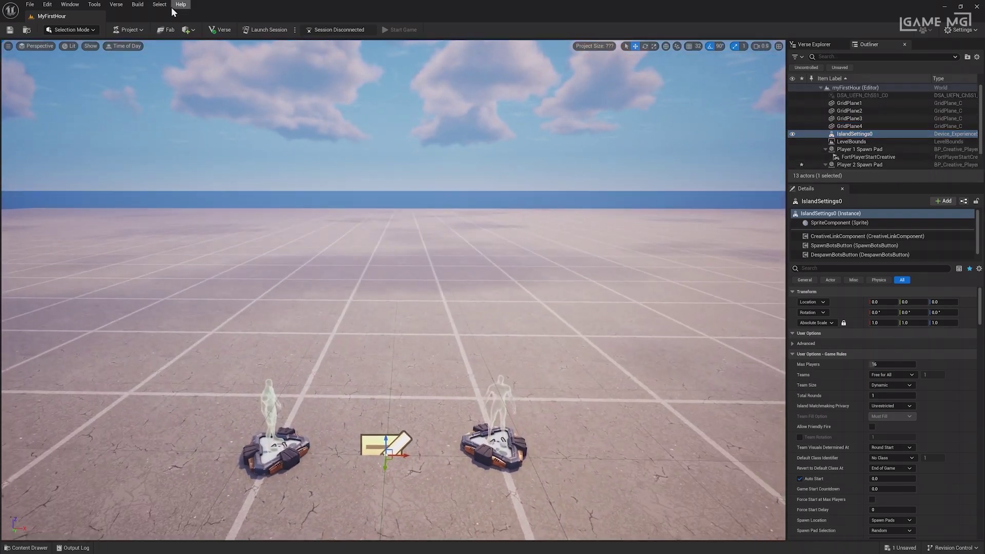
click(188, 30)
- Place a Point Light between the spawn pads and set its Light Color to pink
mouse_move(205, 50)
drag(277, 64, 397, 361)
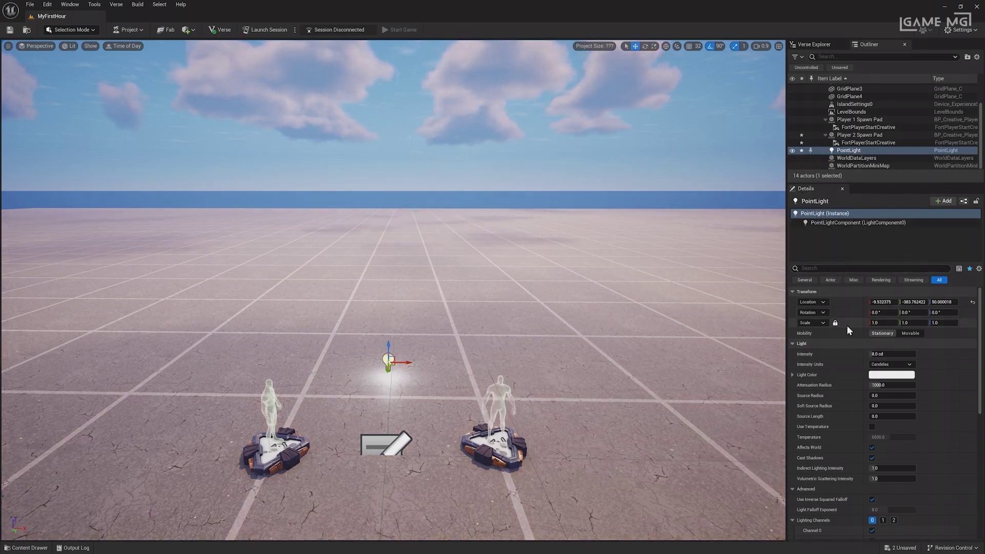
click(876, 375)
click(778, 401)
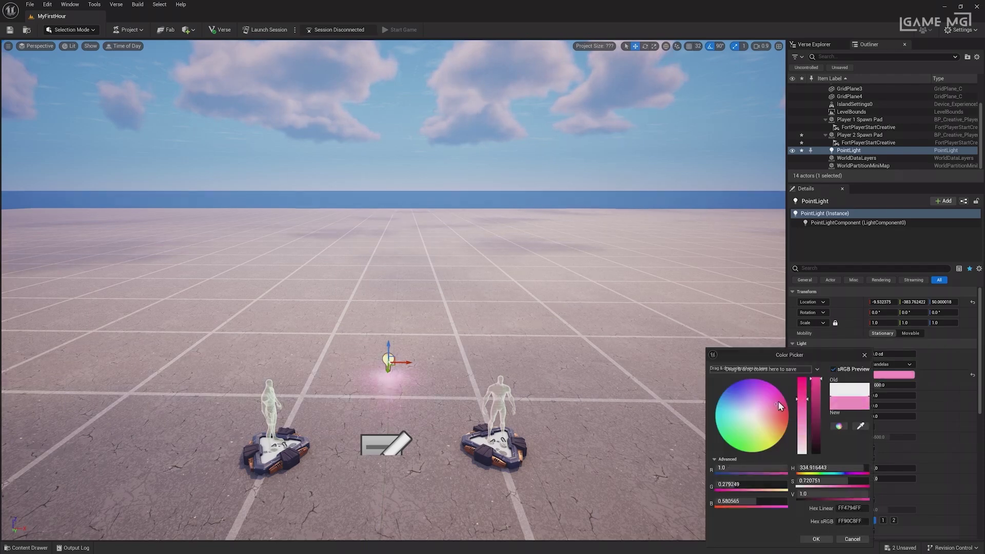
click(816, 539)
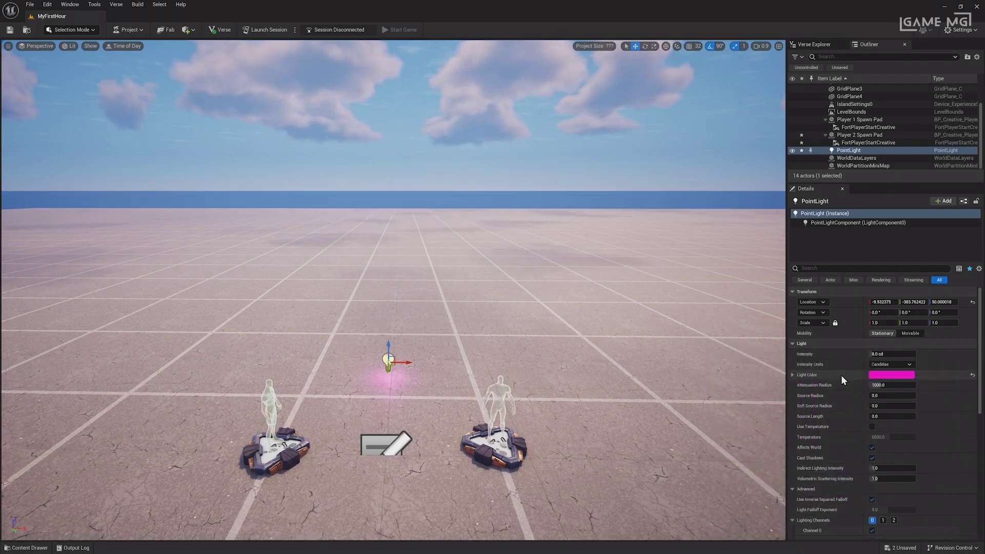
click(70, 4)
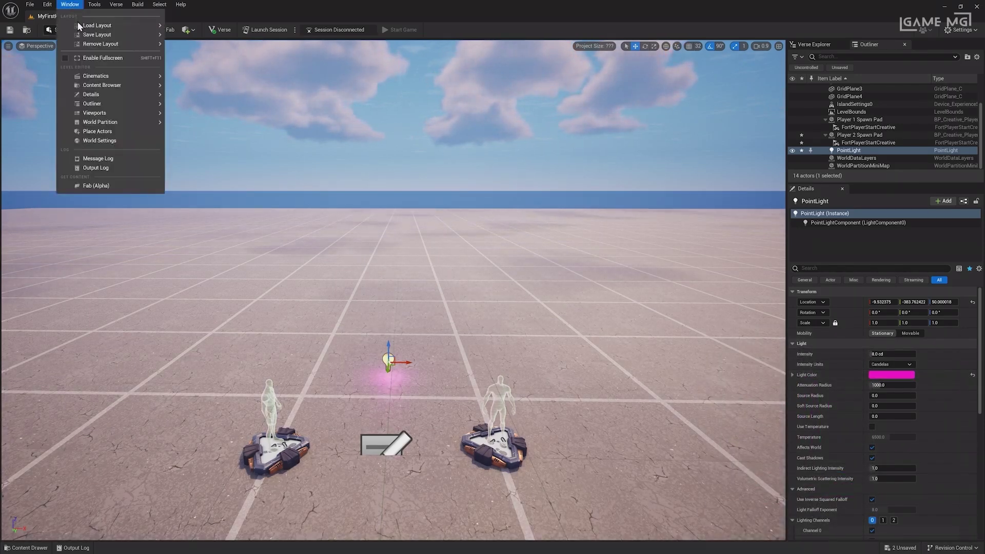
- Add the World Settings panel beside Details, then switch back to the Details tab
click(129, 143)
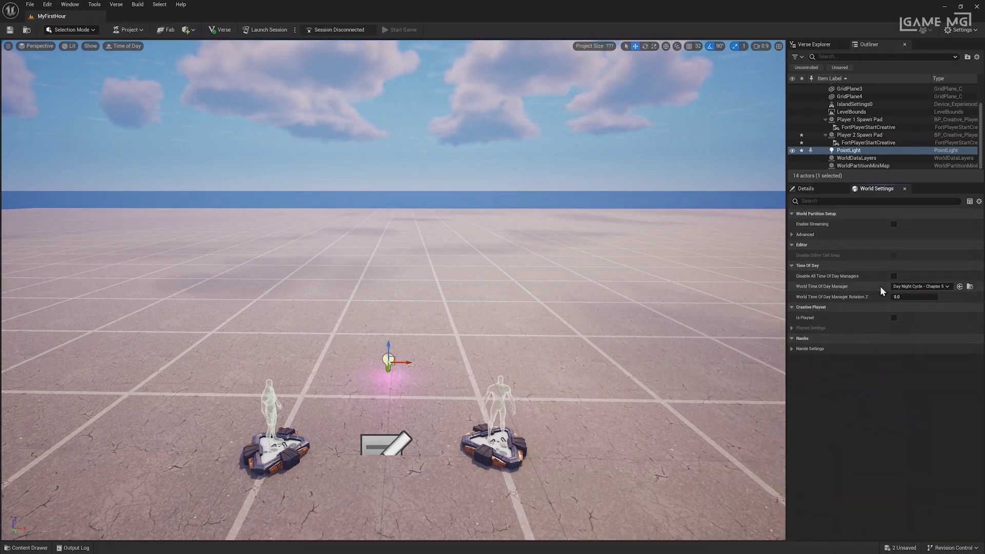
click(820, 190)
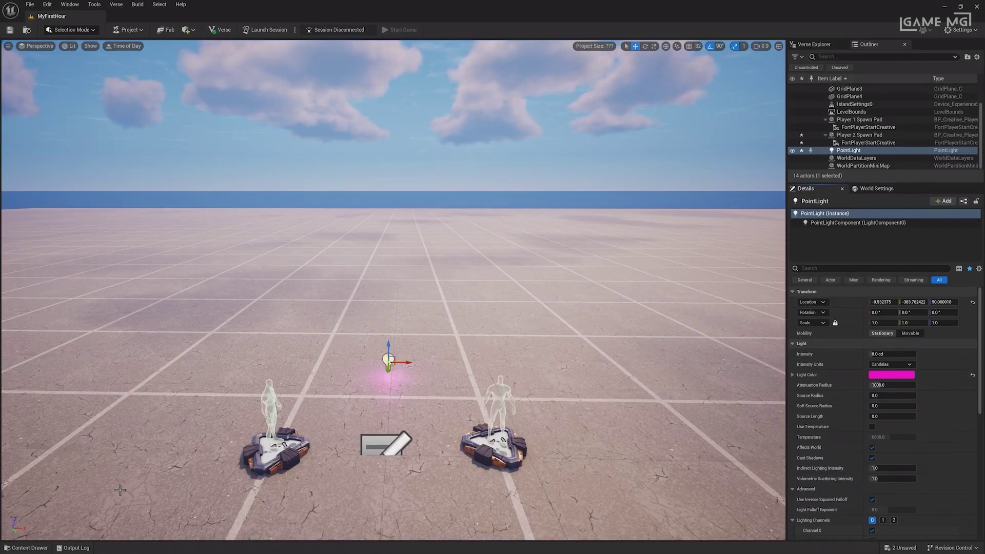
- Open the Content Drawer and expand the Fortnite and Epic folders
click(28, 548)
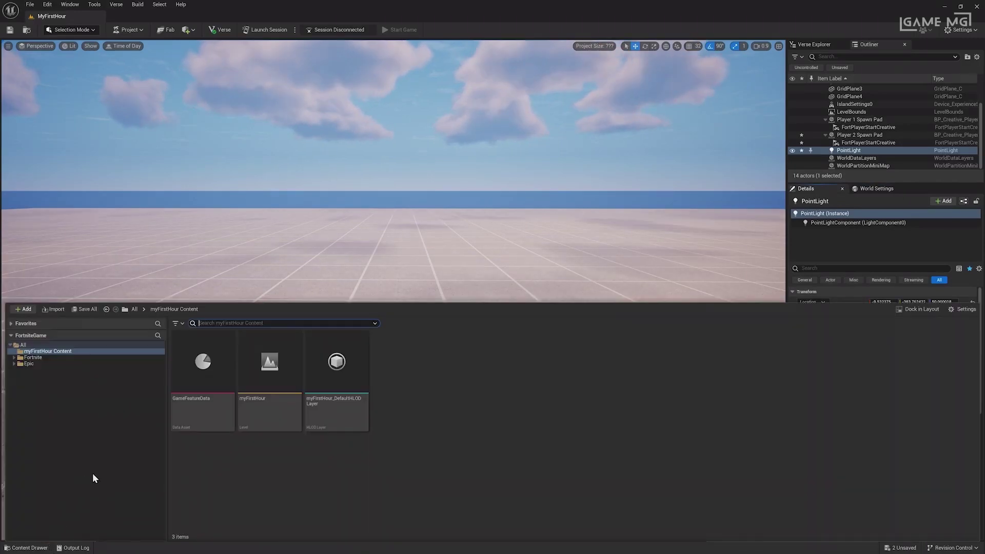
click(189, 272)
key(ctrl+space)
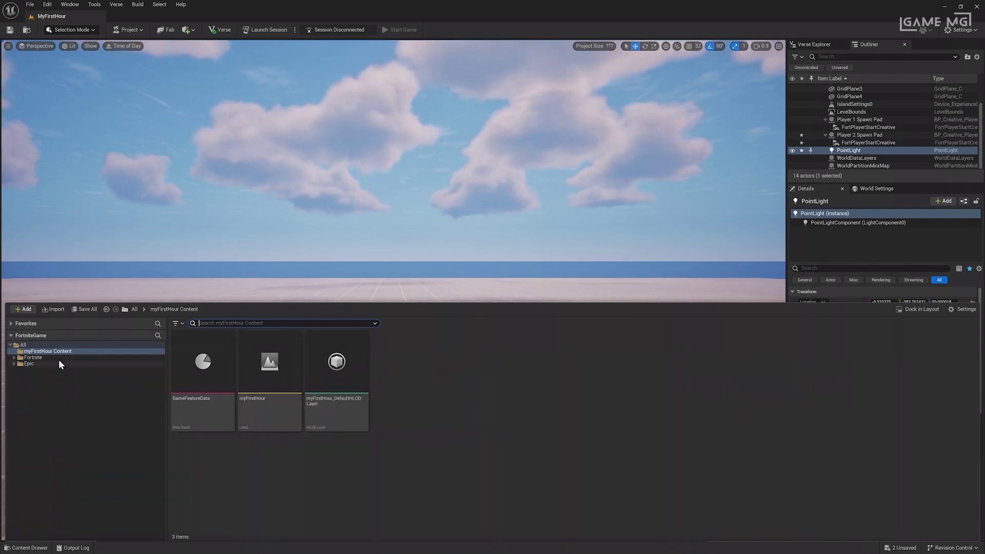
click(32, 357)
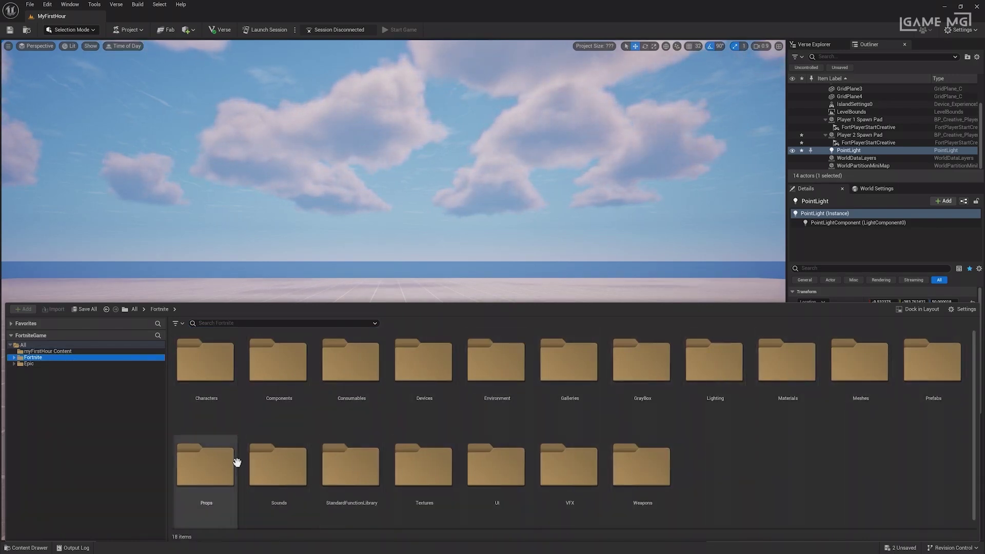
click(41, 364)
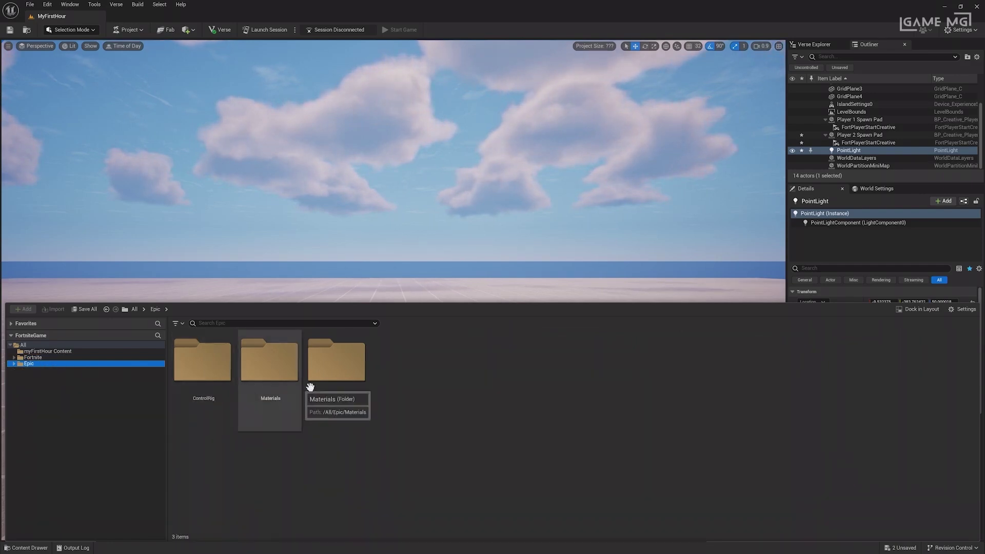
- Browse Textures > Fabrics > Linen_Canvas, return to Epic, and dock the browser in the layout
double_click(329, 388)
double_click(329, 386)
double_click(330, 388)
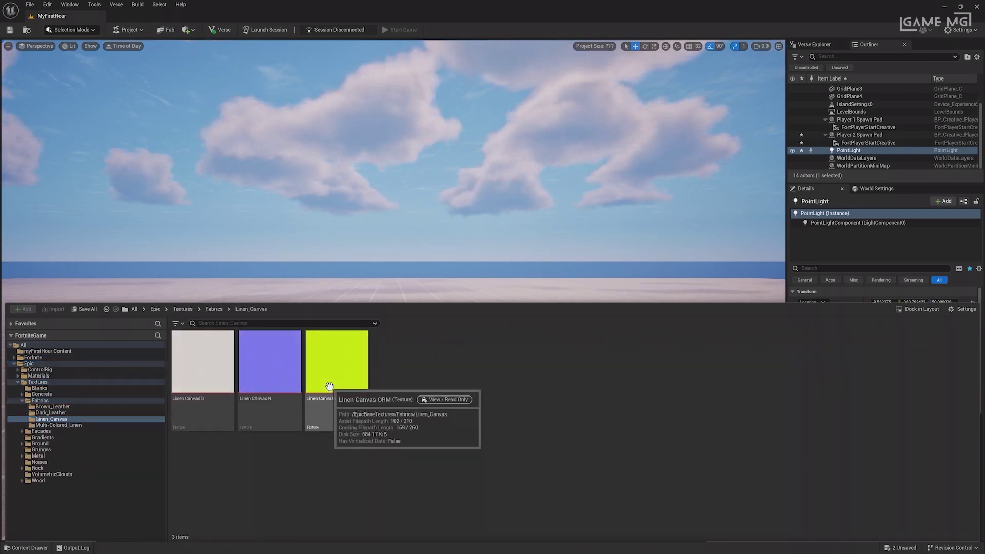
double_click(20, 364)
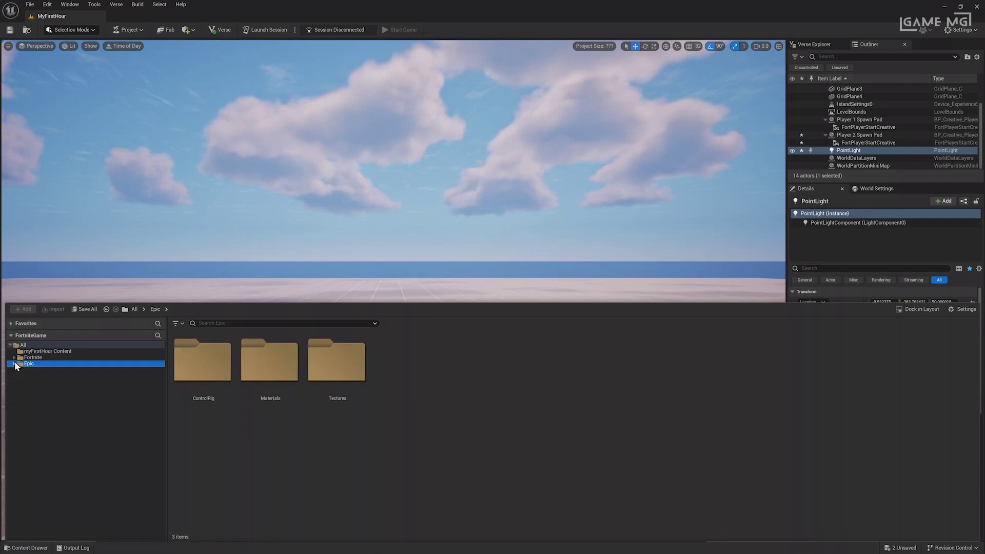
click(919, 308)
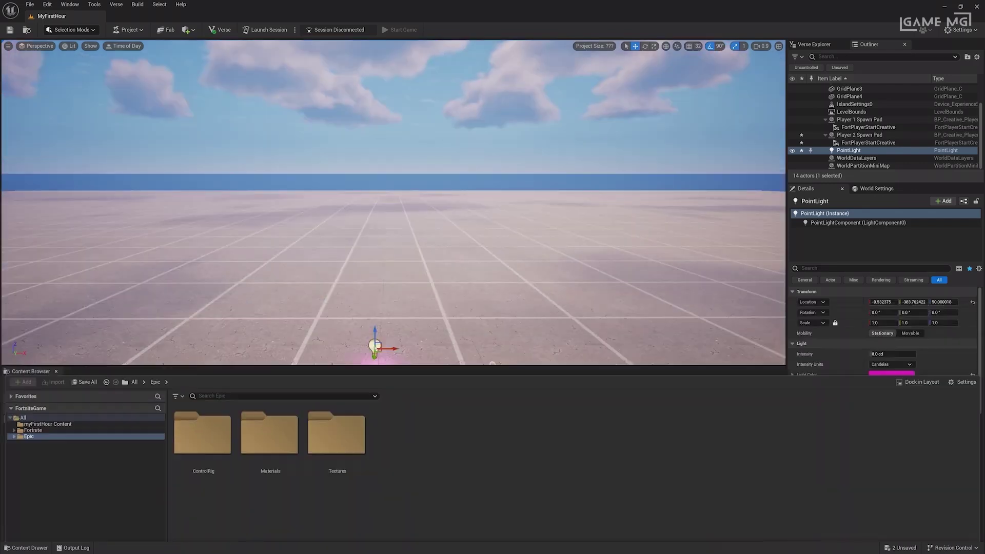
- Open and dock Content Browser 2, browse its folders, and resize the browser area
click(69, 4)
mouse_move(112, 85)
click(192, 97)
drag(341, 170, 110, 368)
click(52, 426)
click(31, 431)
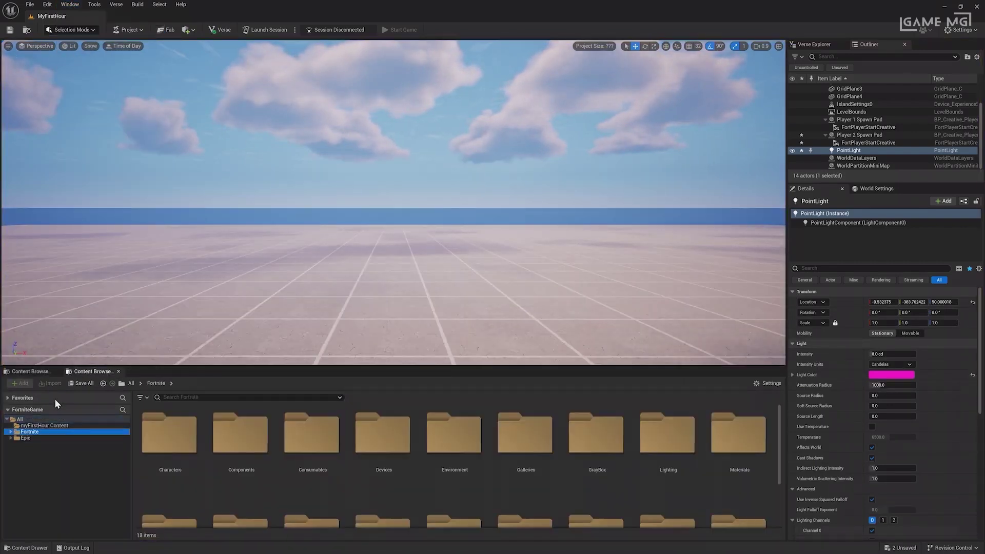
click(41, 372)
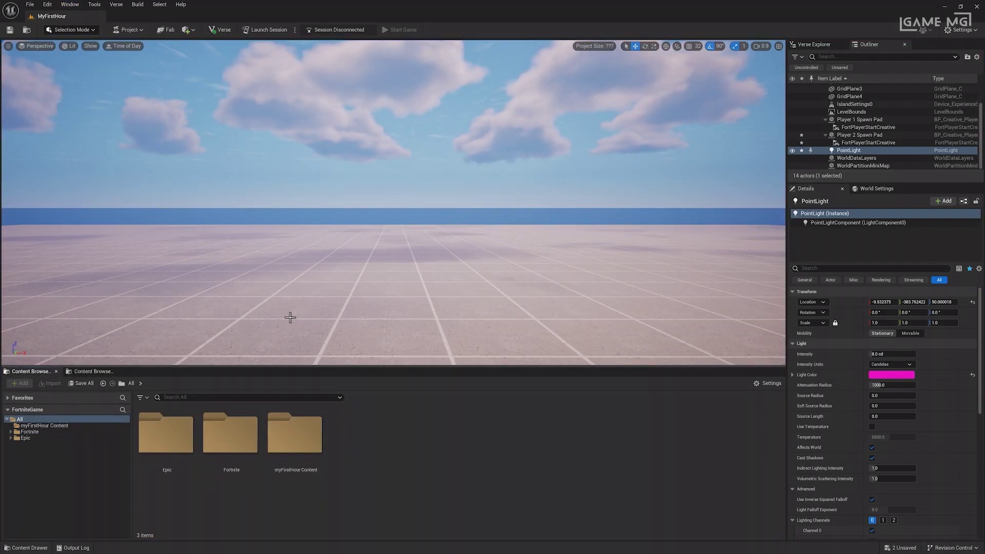
drag(330, 359, 360, 390)
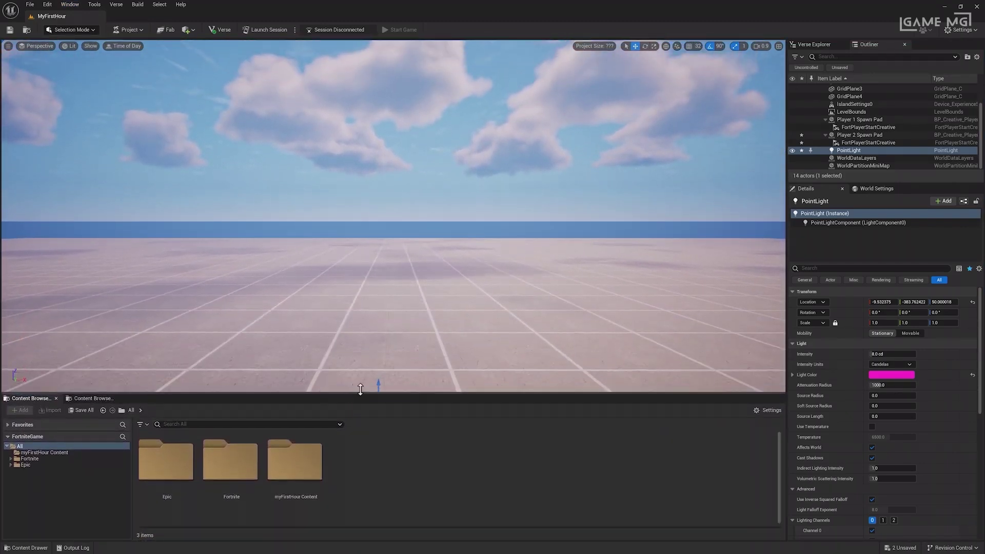
- Move the Details panel beneath the viewport, then load the Default Editor Layout
drag(806, 188, 200, 388)
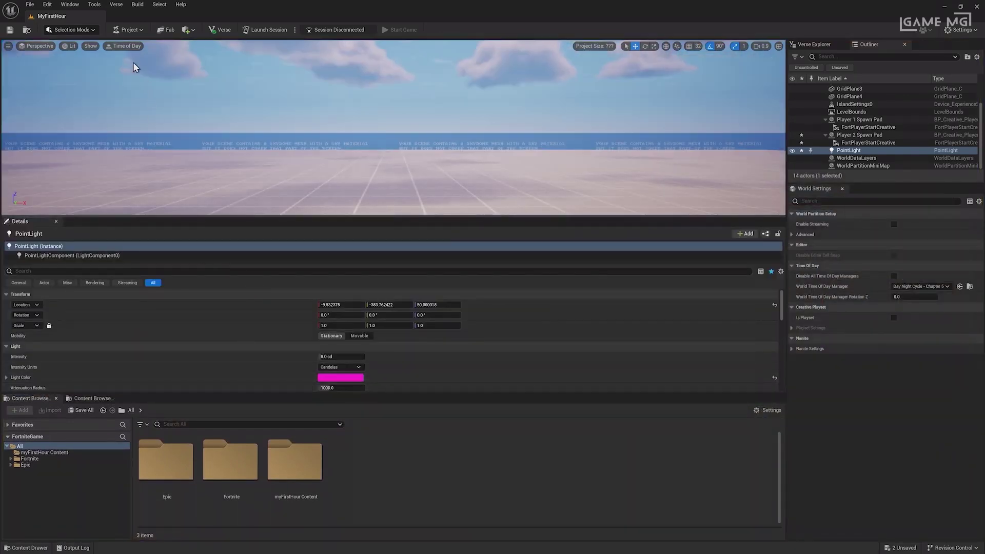
click(70, 7)
mouse_move(77, 25)
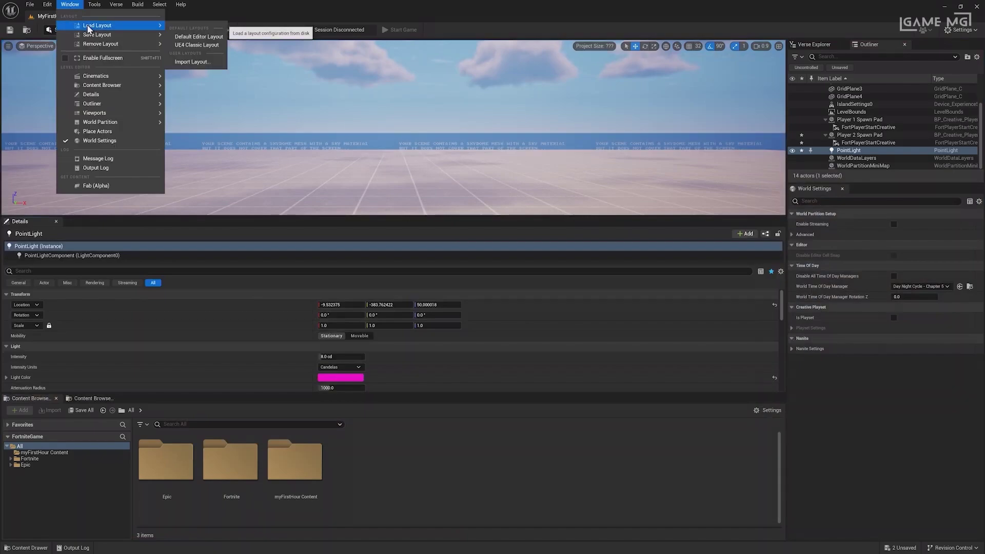
click(174, 38)
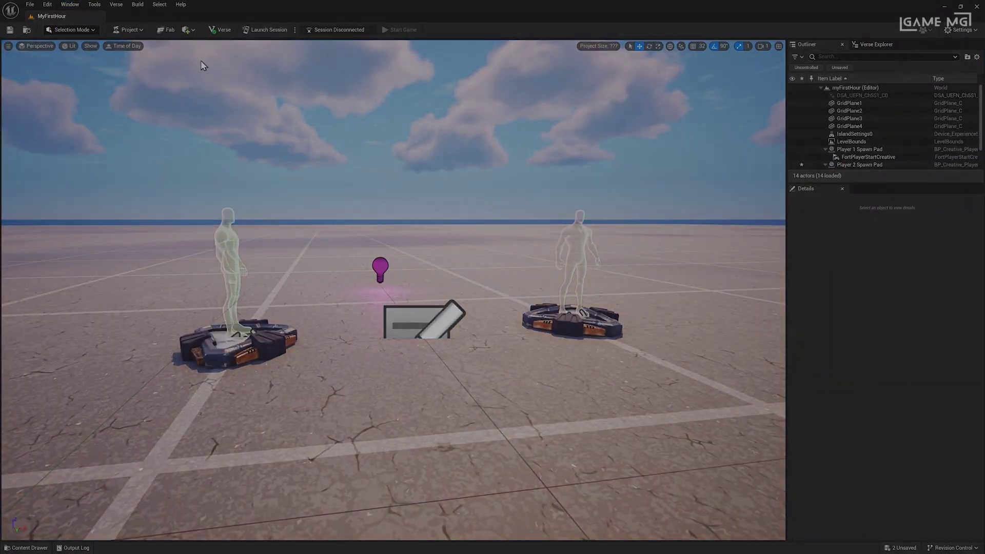